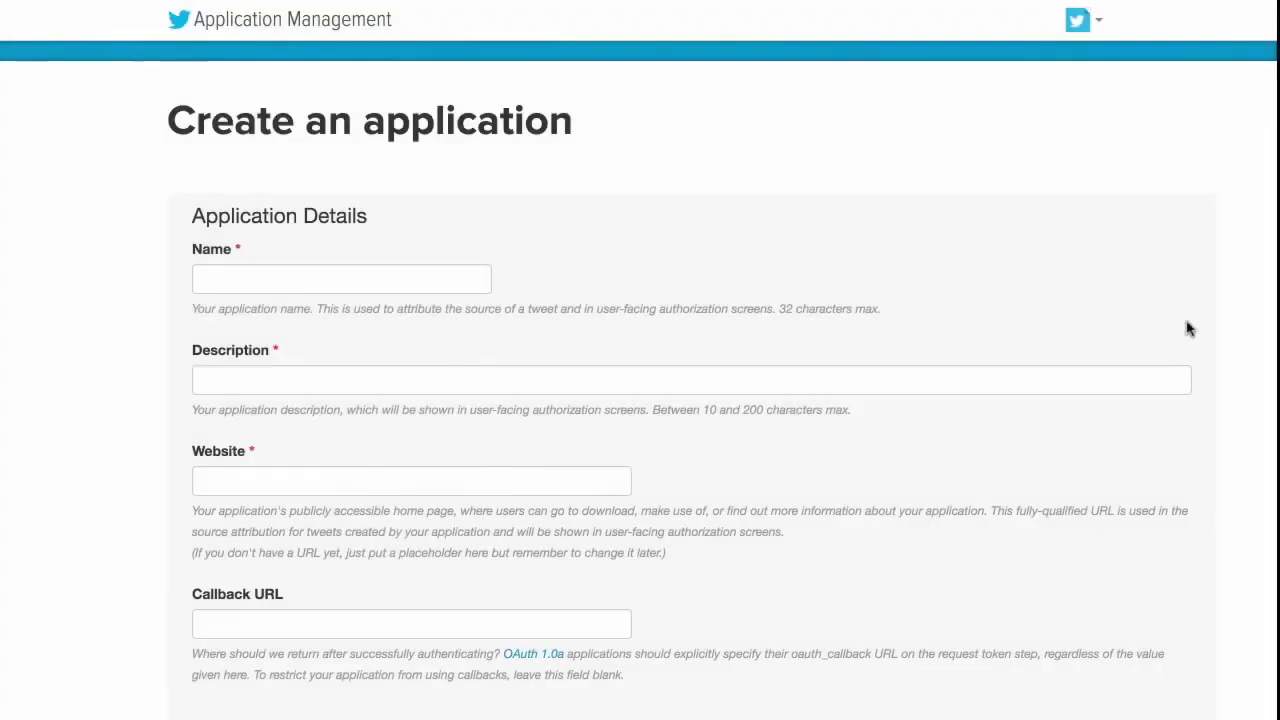
key("Tab")
type("My First Twitter Bots")
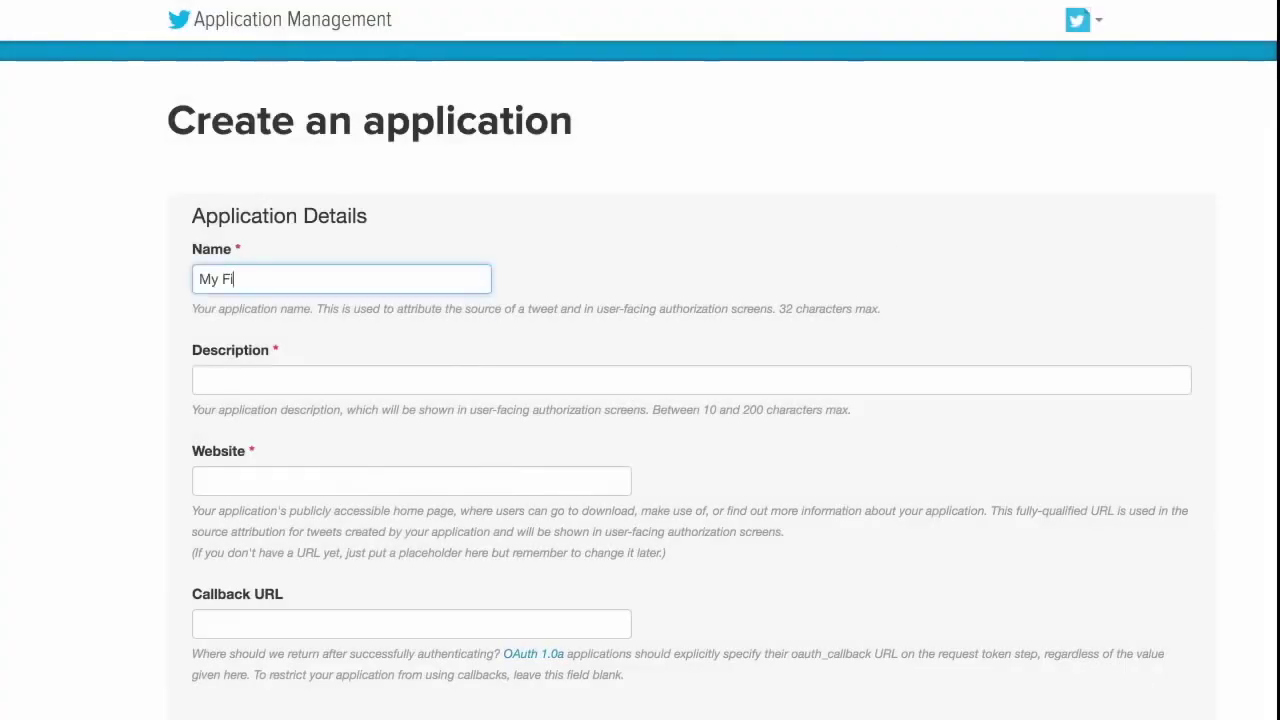
key("Tab")
type("These Twitter B")
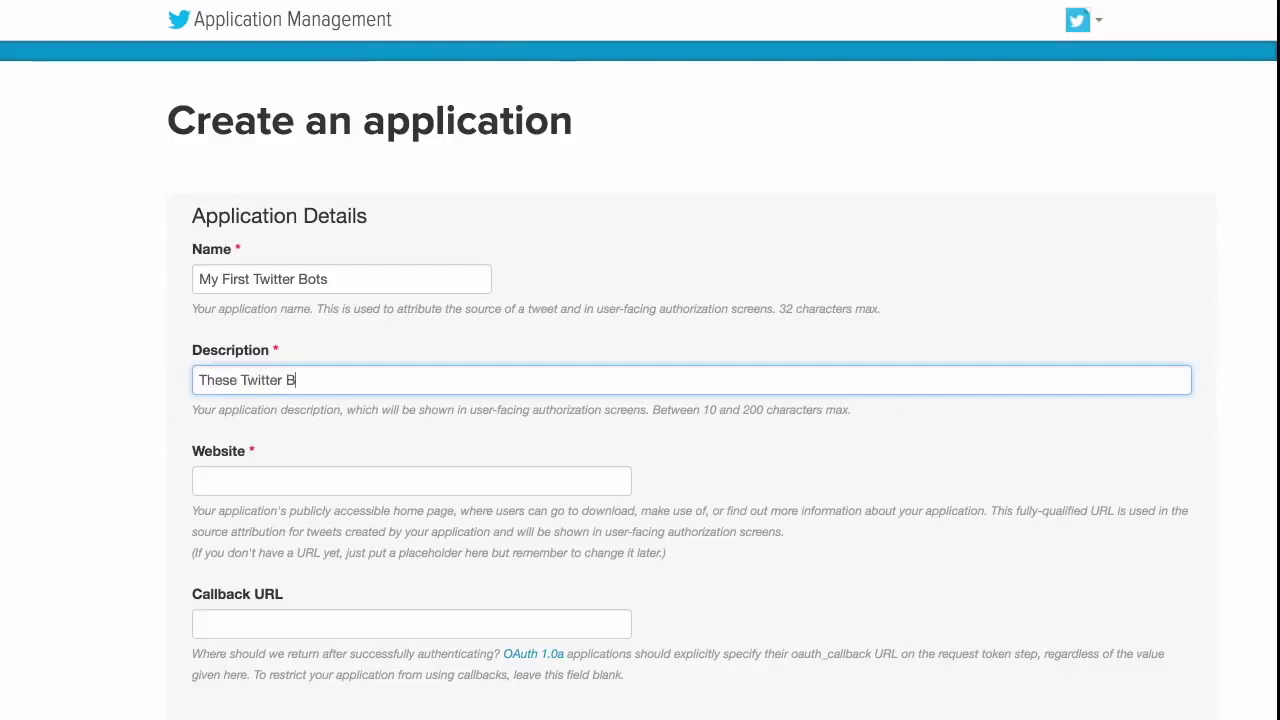
type("ots can do interesting things on T")
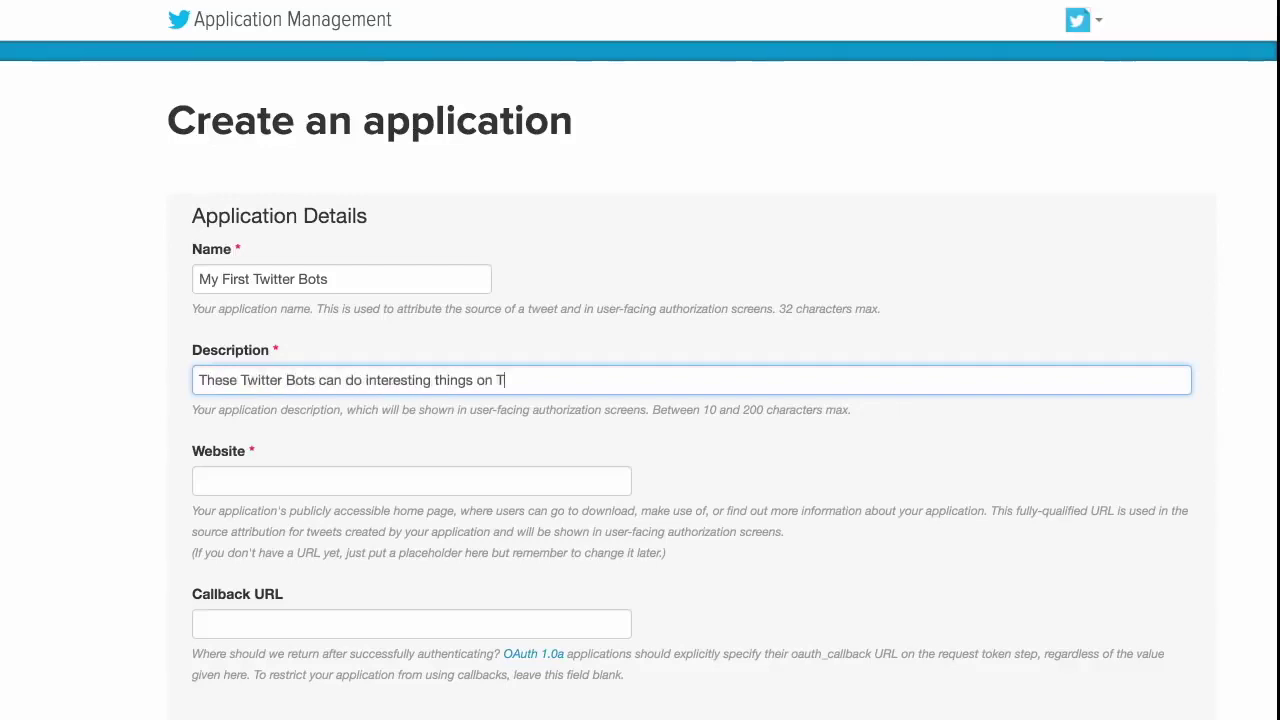
type("witter from retweeting tweets to auto-replying to t")
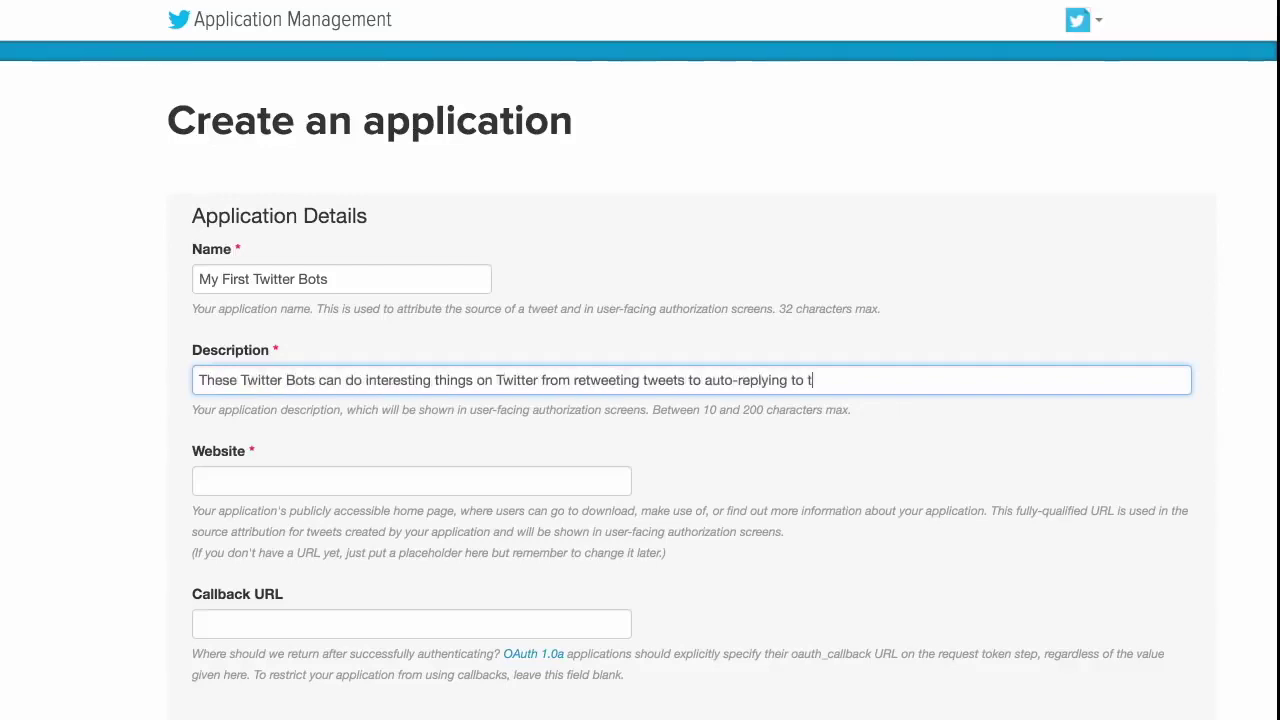
type("weets to adding users to Twitter Lists.")
key("Tab")
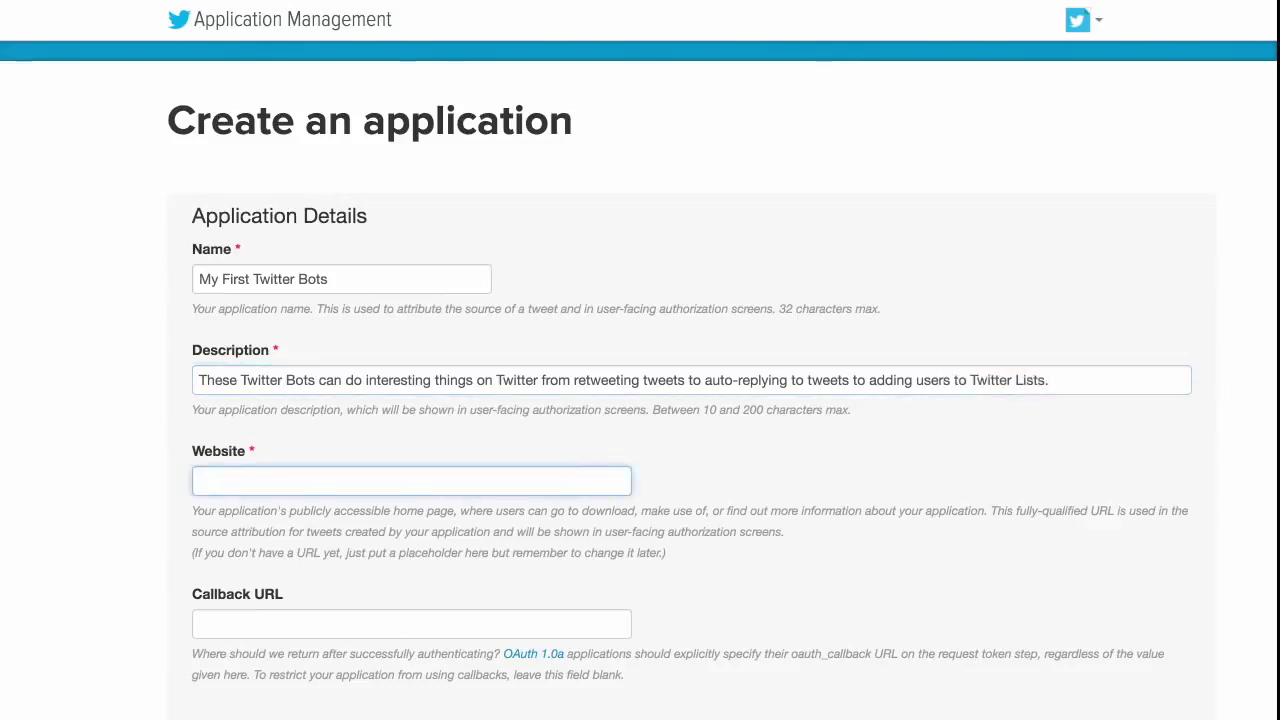
type("ctrlq.org")
key("Home")
type("https://")
left_click(858, 477)
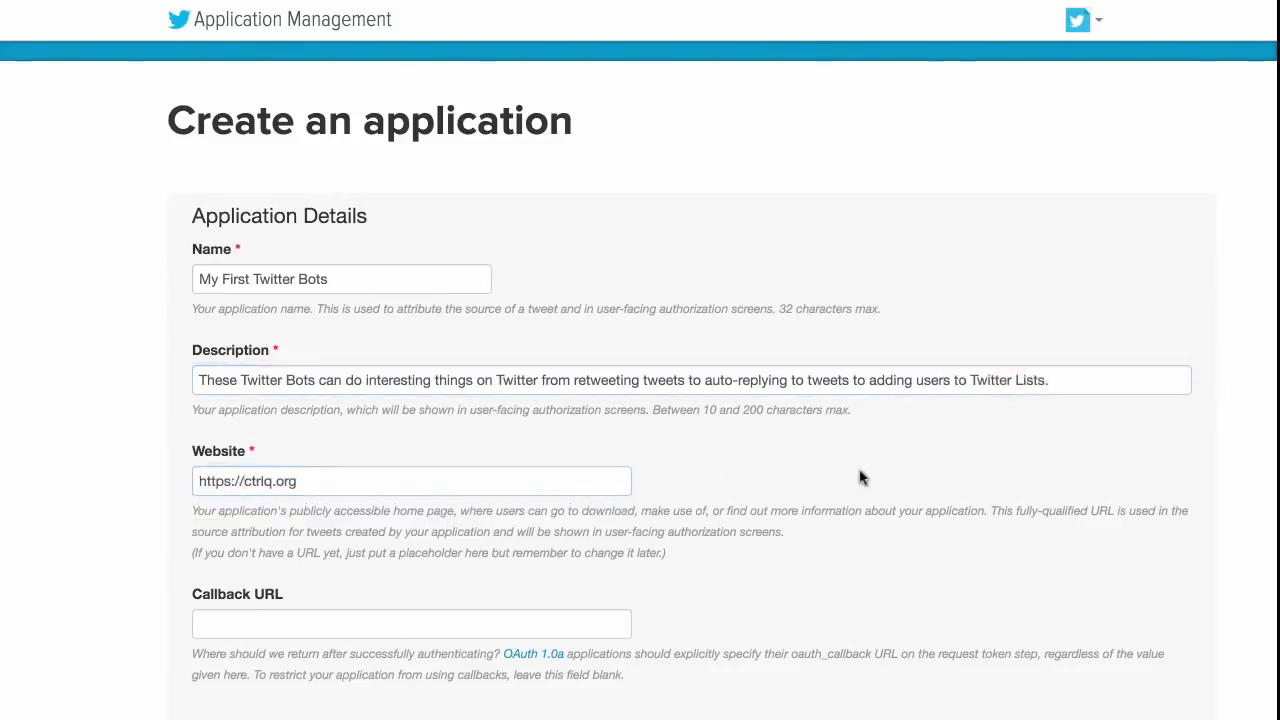
Accept the developer agreement and create the Twitter application.
scroll(860, 477, "down", 3)
scroll(858, 477, "down", 6)
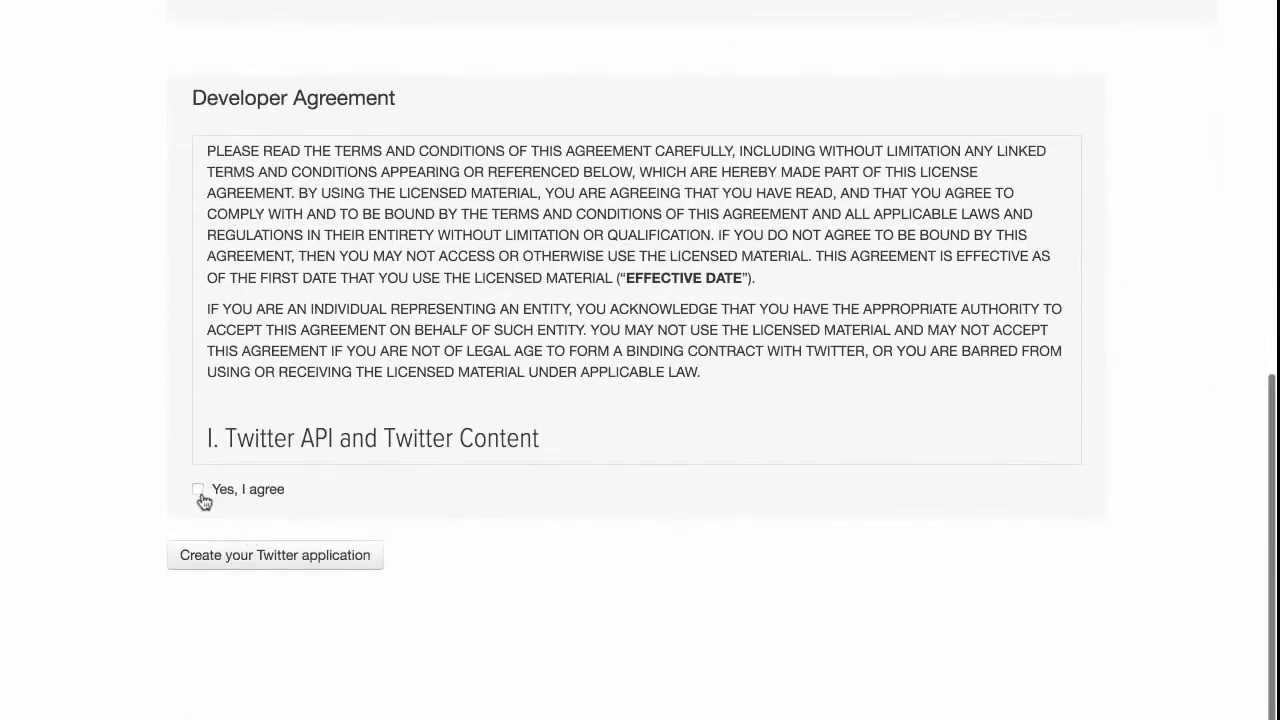
left_click(198, 488)
left_click(303, 558)
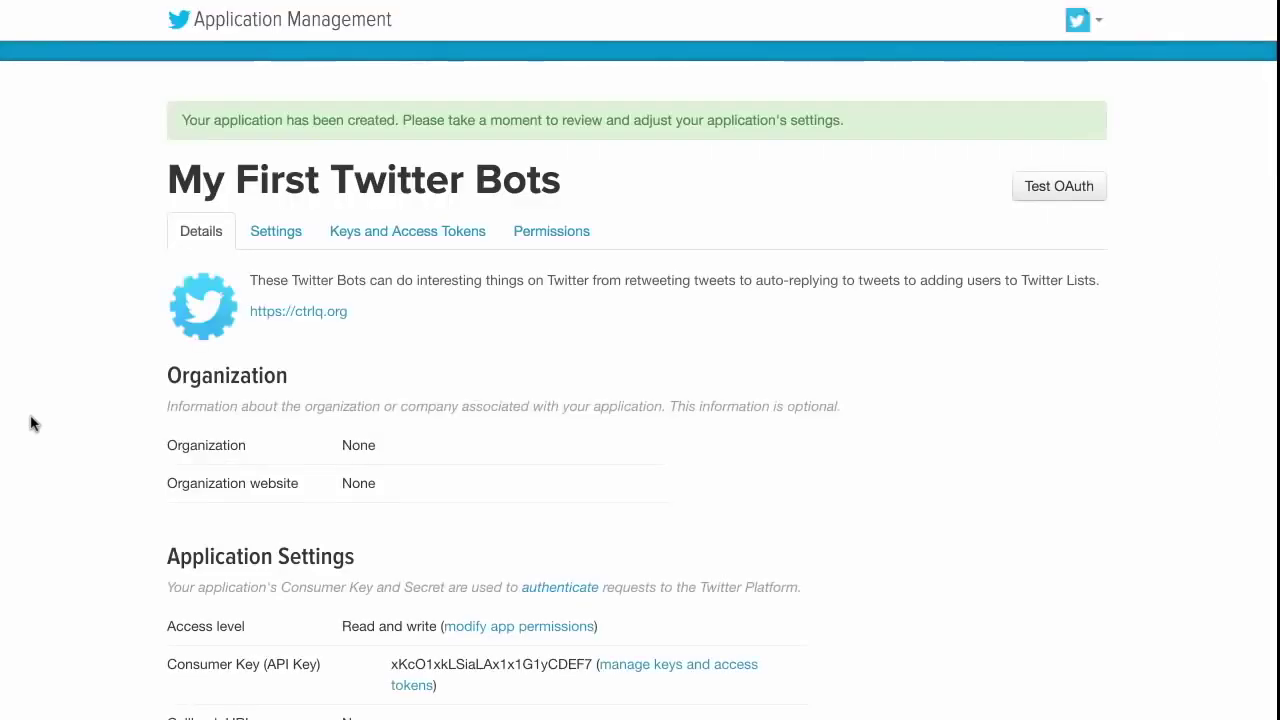
Scroll the My First Twitter Bots details page to review its Read and write access settings.
scroll(30, 424, "down", 1)
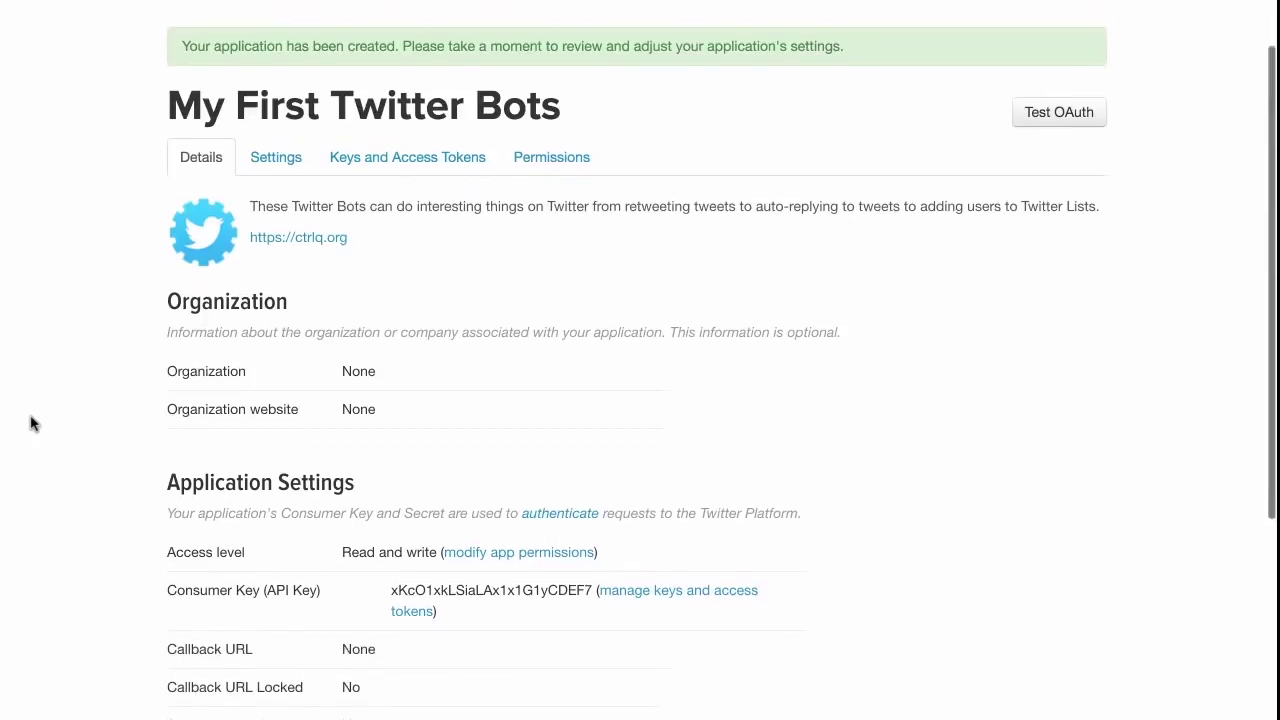
scroll(30, 424, "up", 1)
scroll(30, 424, "down", 3)
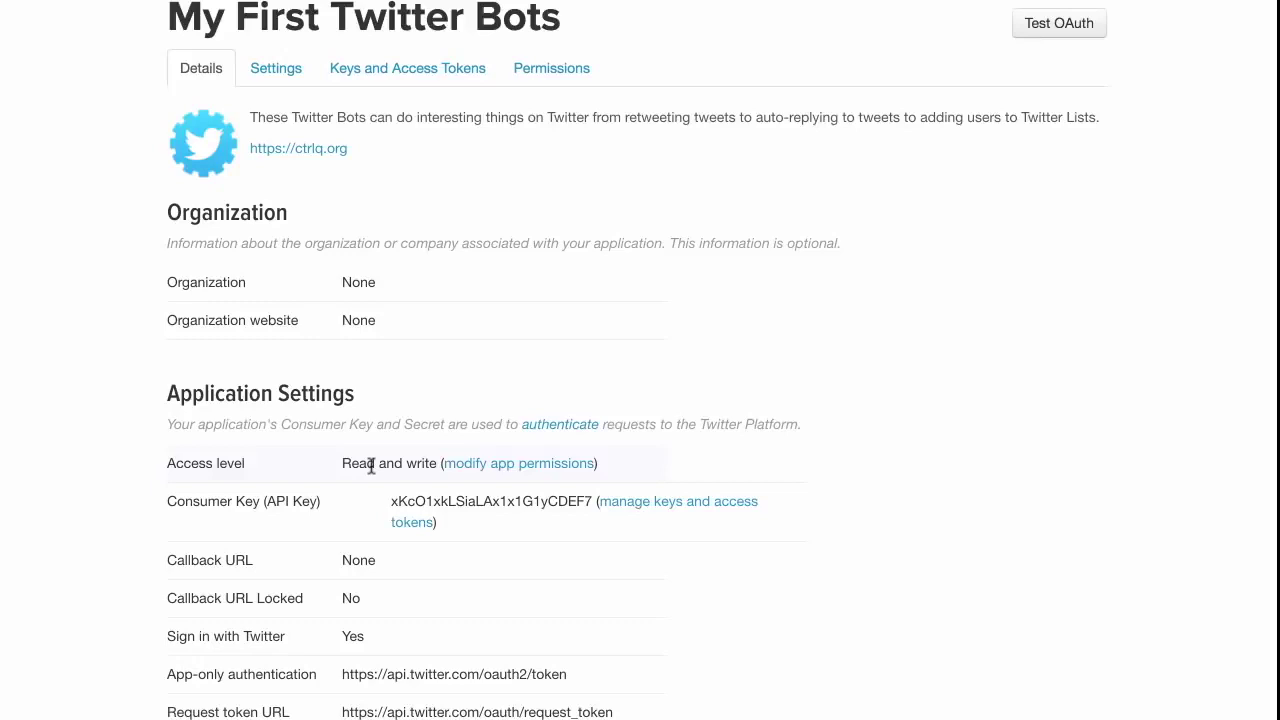
Change the app's access to Read, Write and Access direct messages and update settings.
left_click(515, 464)
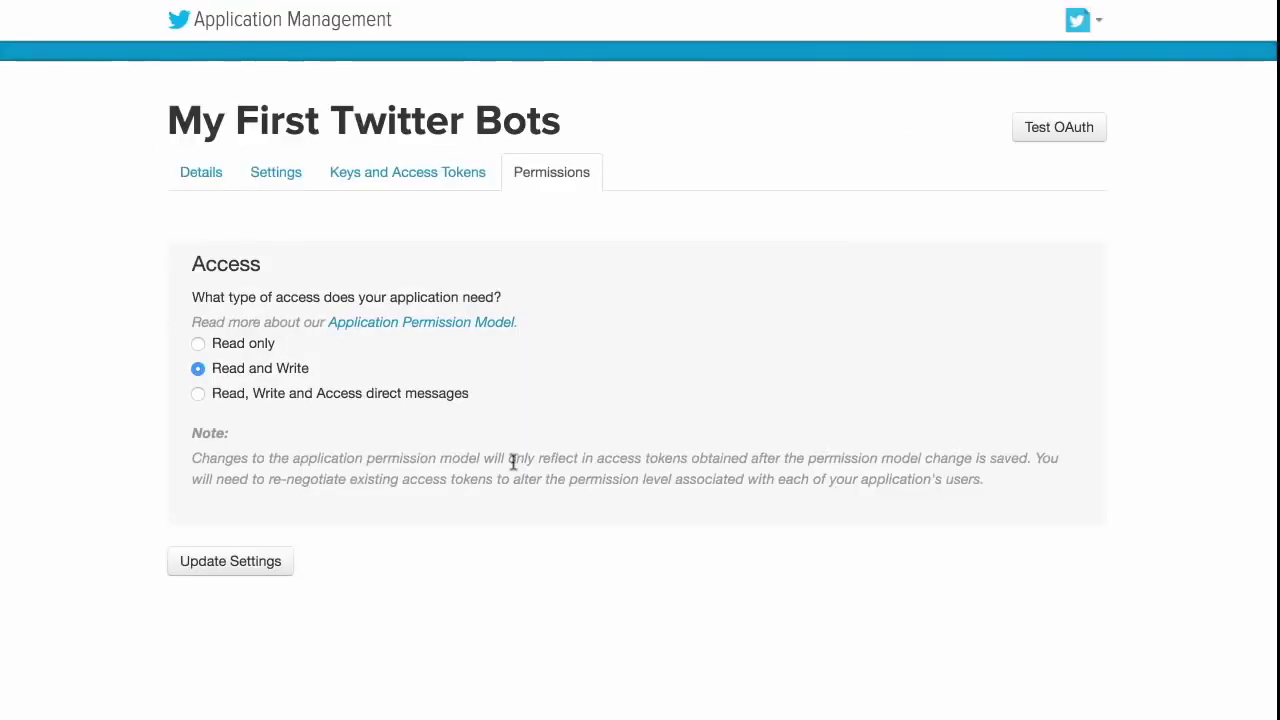
left_click(198, 395)
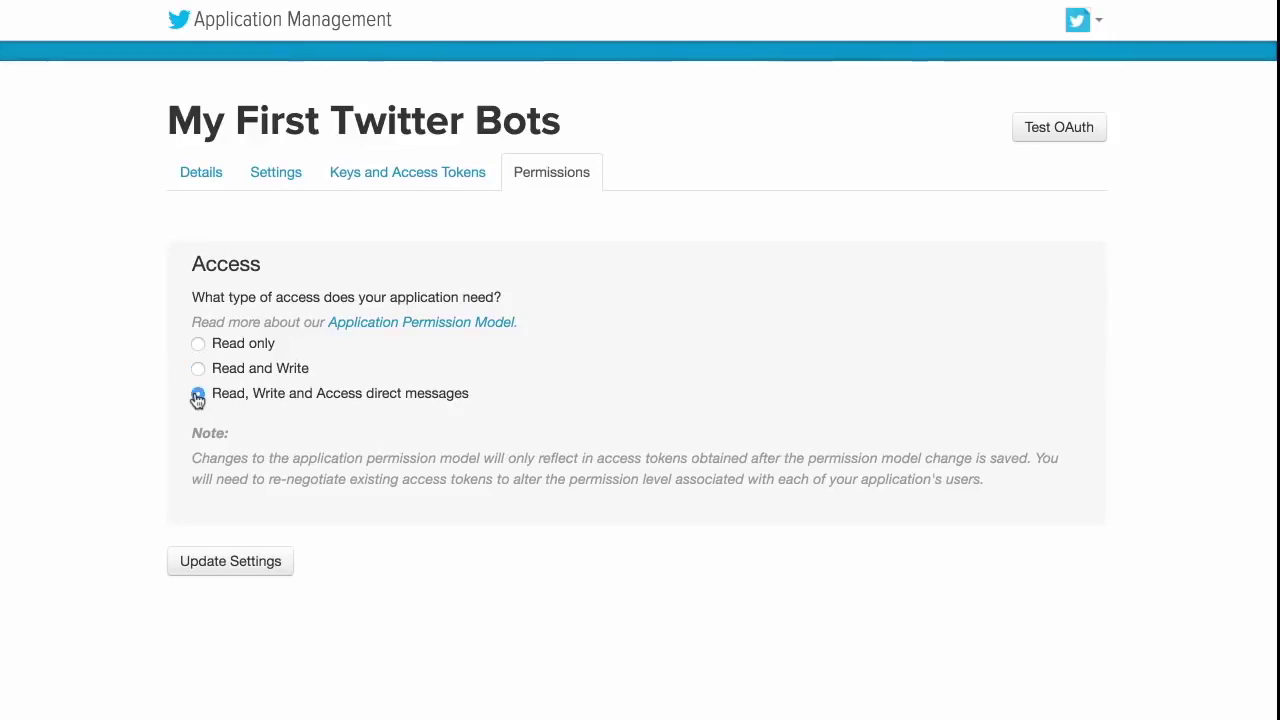
left_click(243, 566)
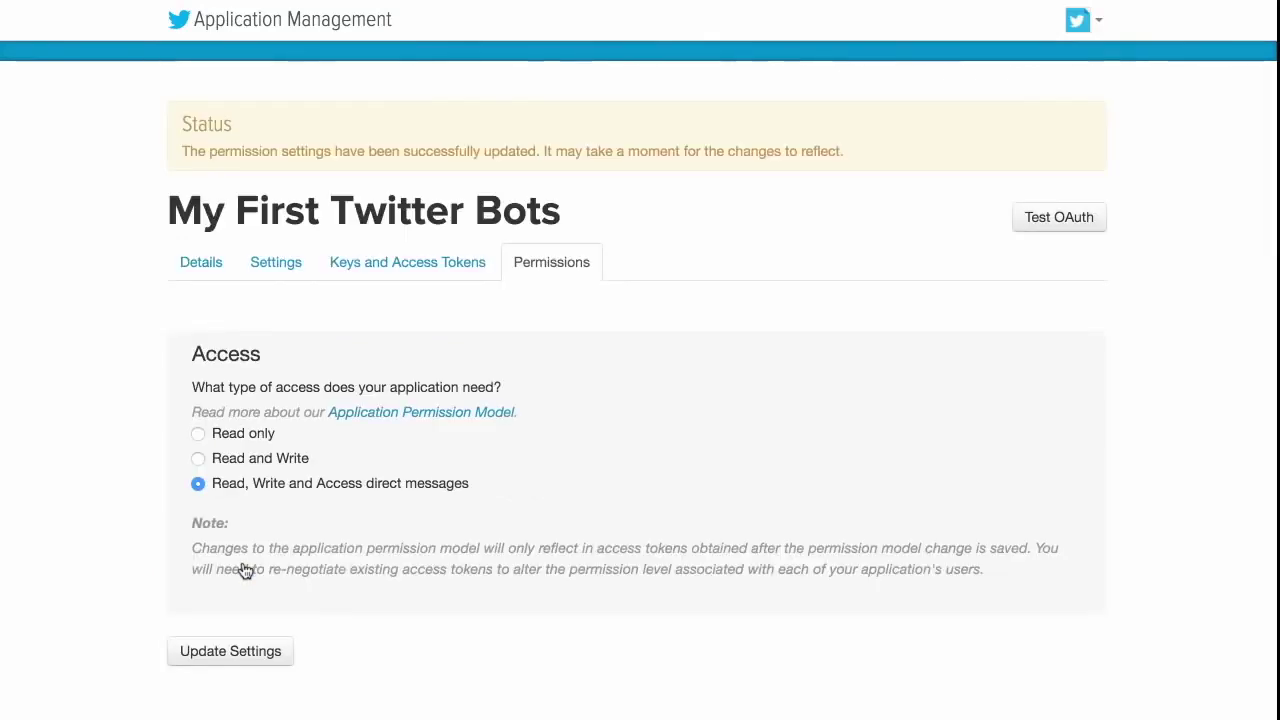
Generate the account's access token on the Keys and Access Tokens page.
left_click(450, 260)
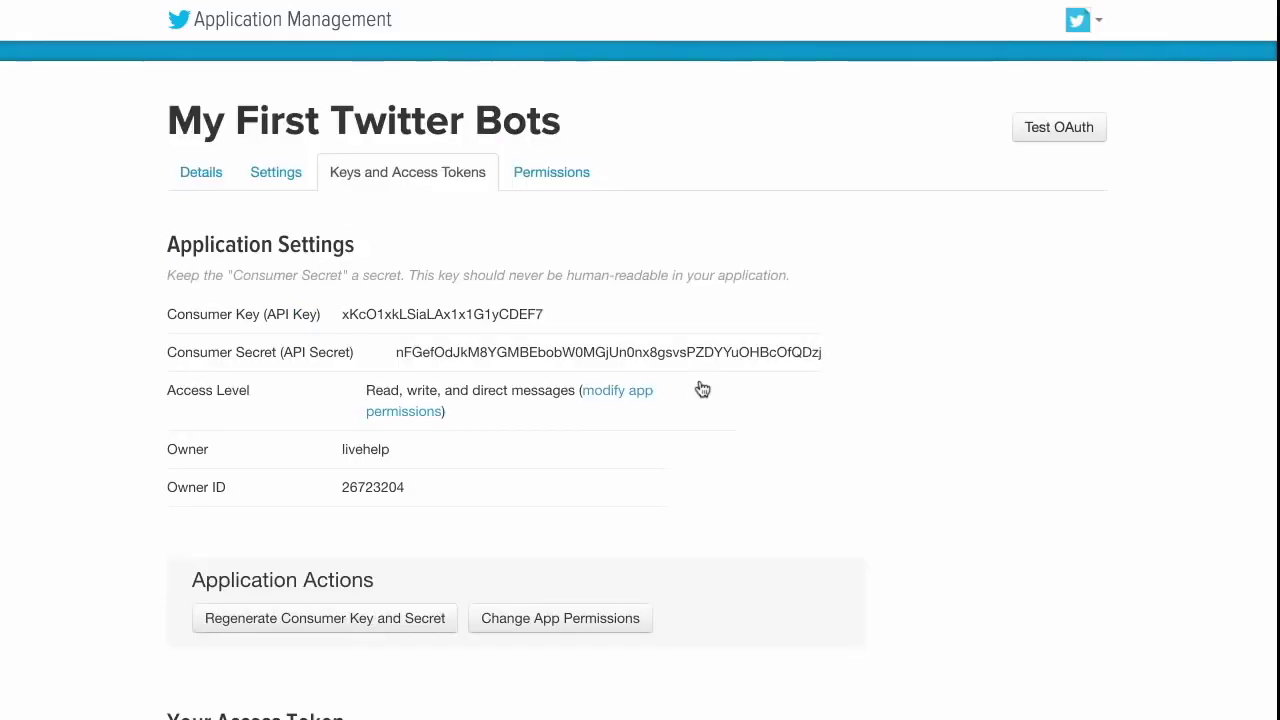
scroll(703, 389, "down", 1)
scroll(703, 389, "down", 5)
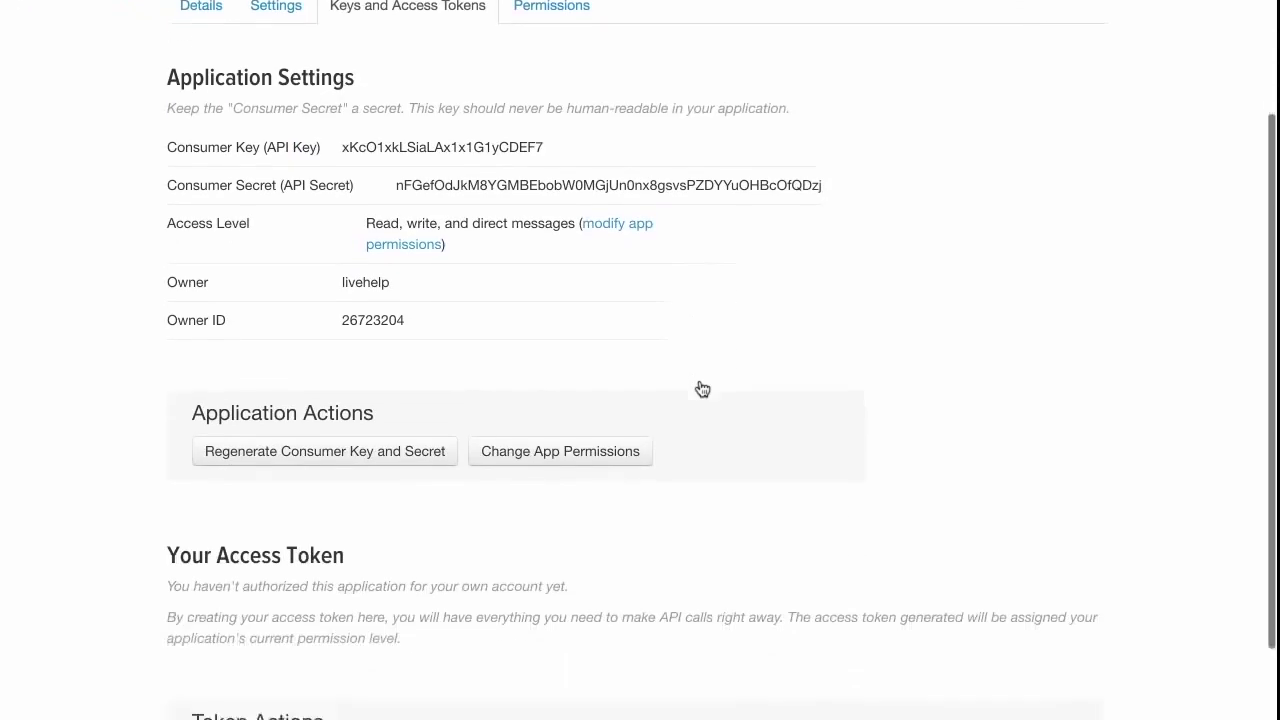
left_click(313, 543)
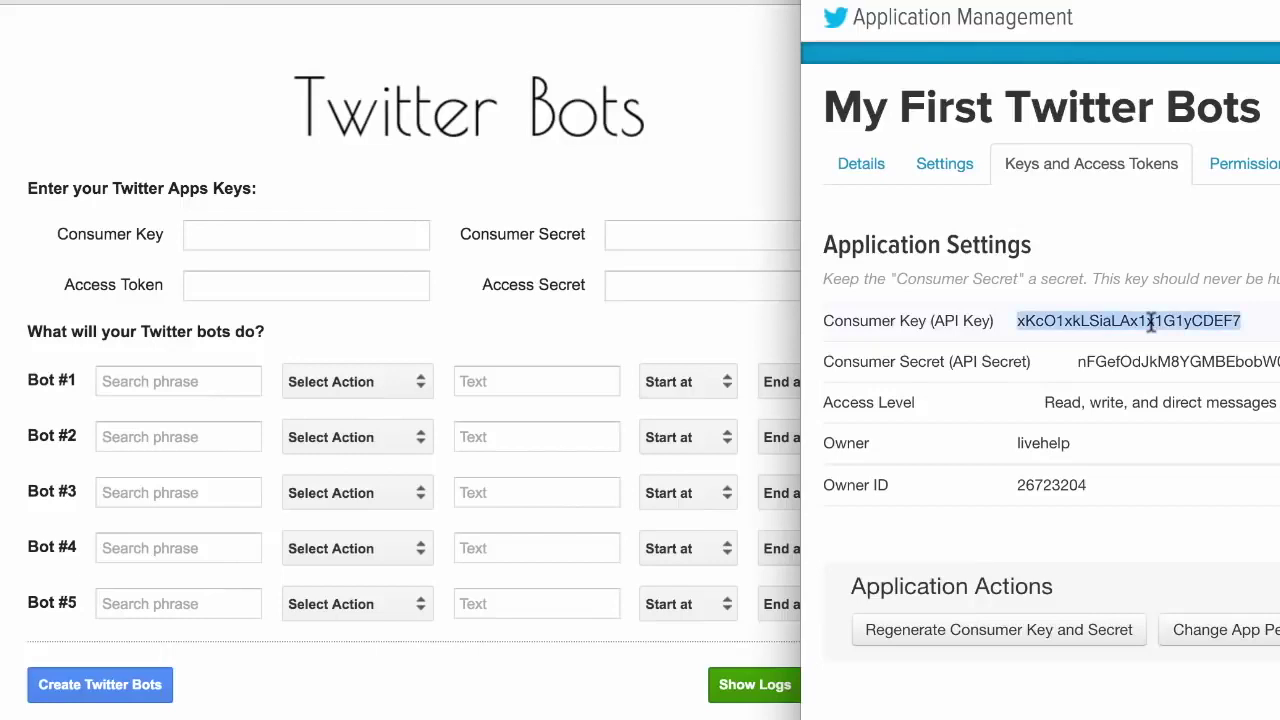
Paste the app's consumer key and consumer secret into the Twitter Bots form.
left_click(314, 250)
left_click(314, 233)
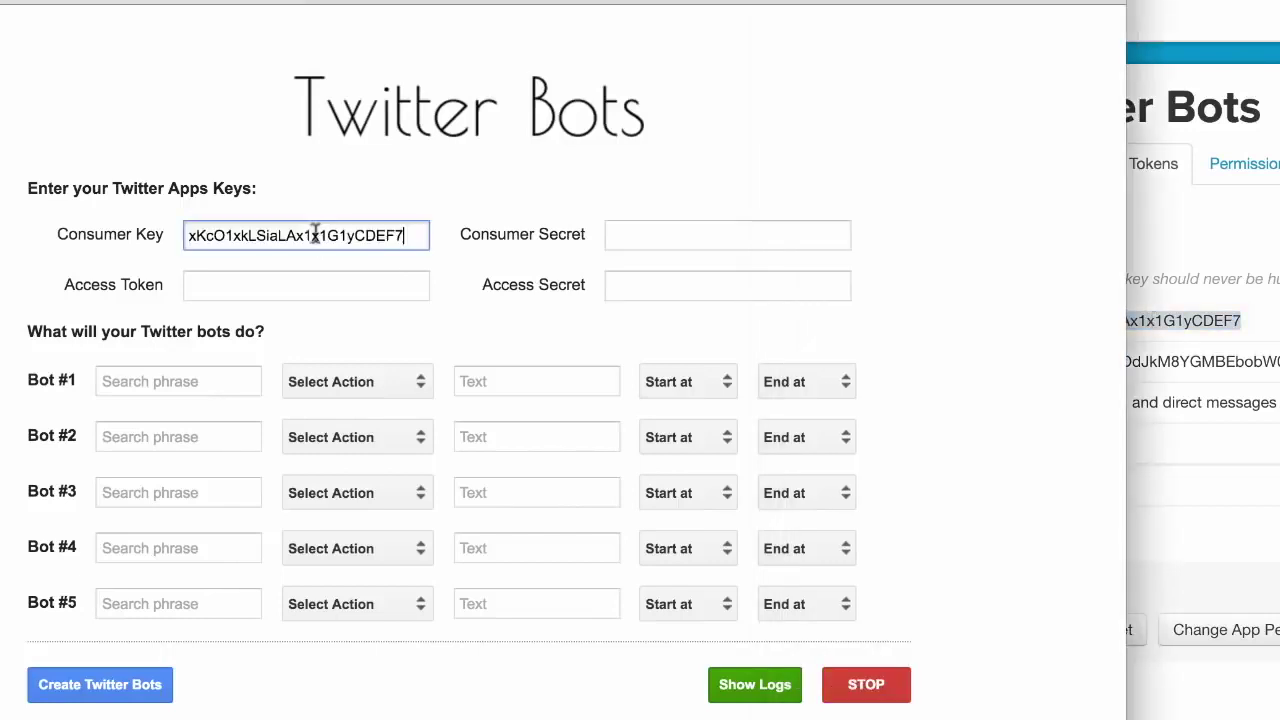
left_click(1178, 361)
double_click(1178, 361)
key("ctrl+c")
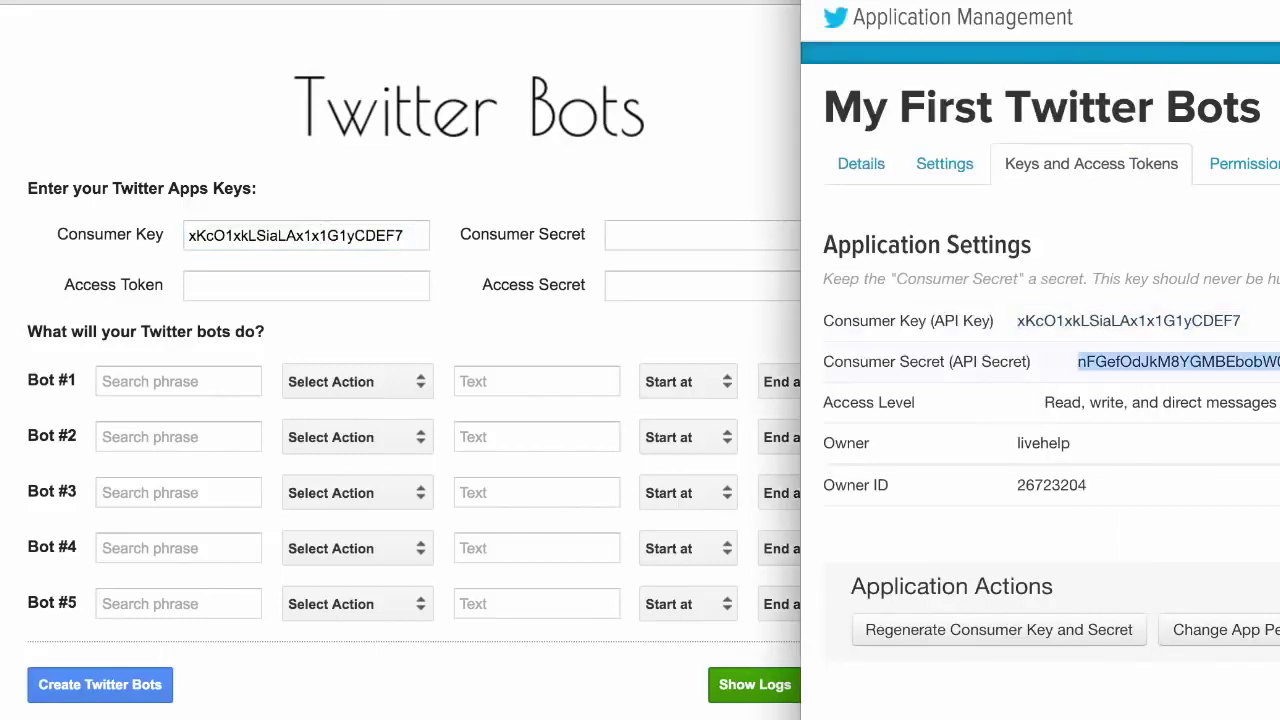
left_click(750, 237)
key("ctrl+v")
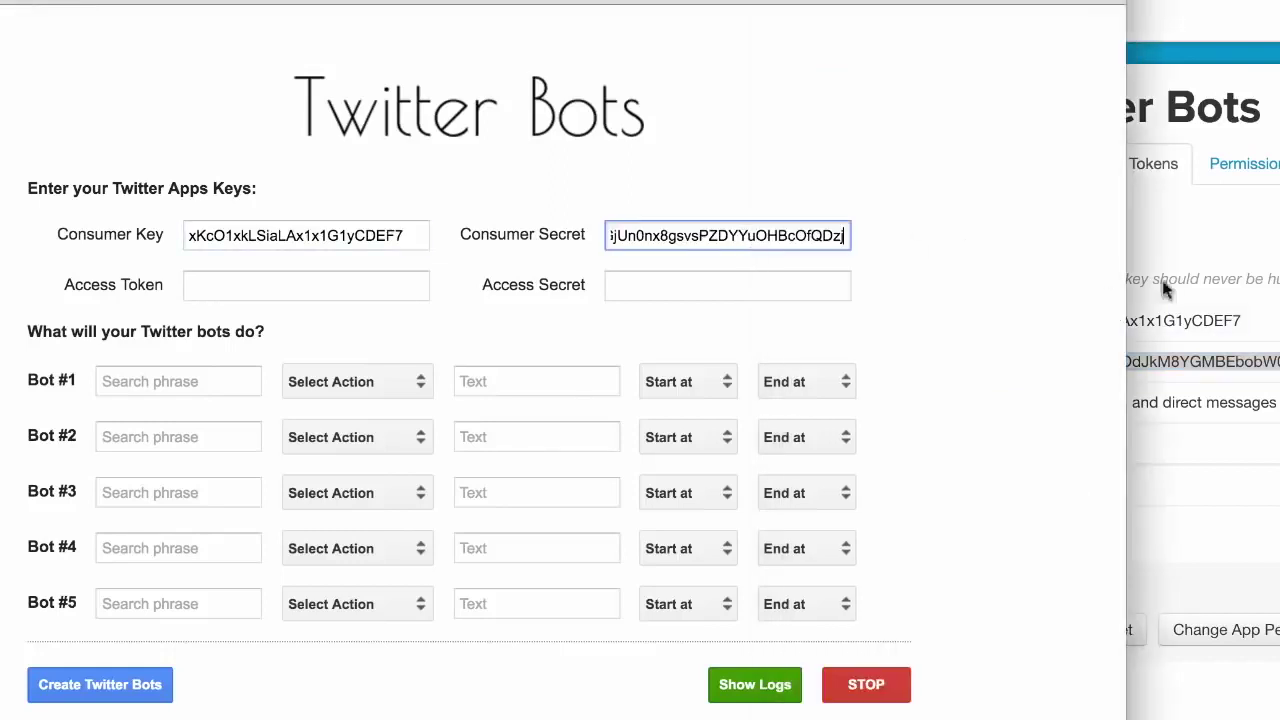
Copy the access token and access token secret into the Access Token and Access Secret fields.
left_click(1163, 288)
scroll(1186, 320, "down", 5)
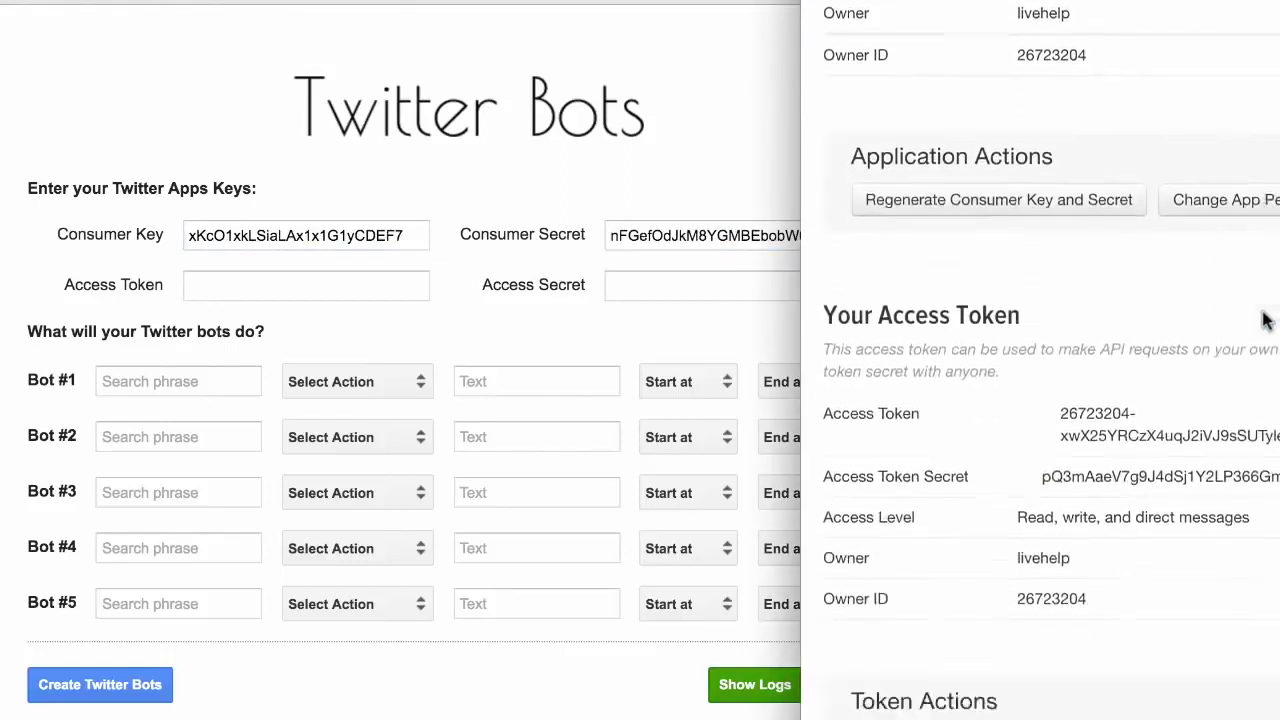
scroll(1200, 300, "down", 3)
double_click(1082, 264)
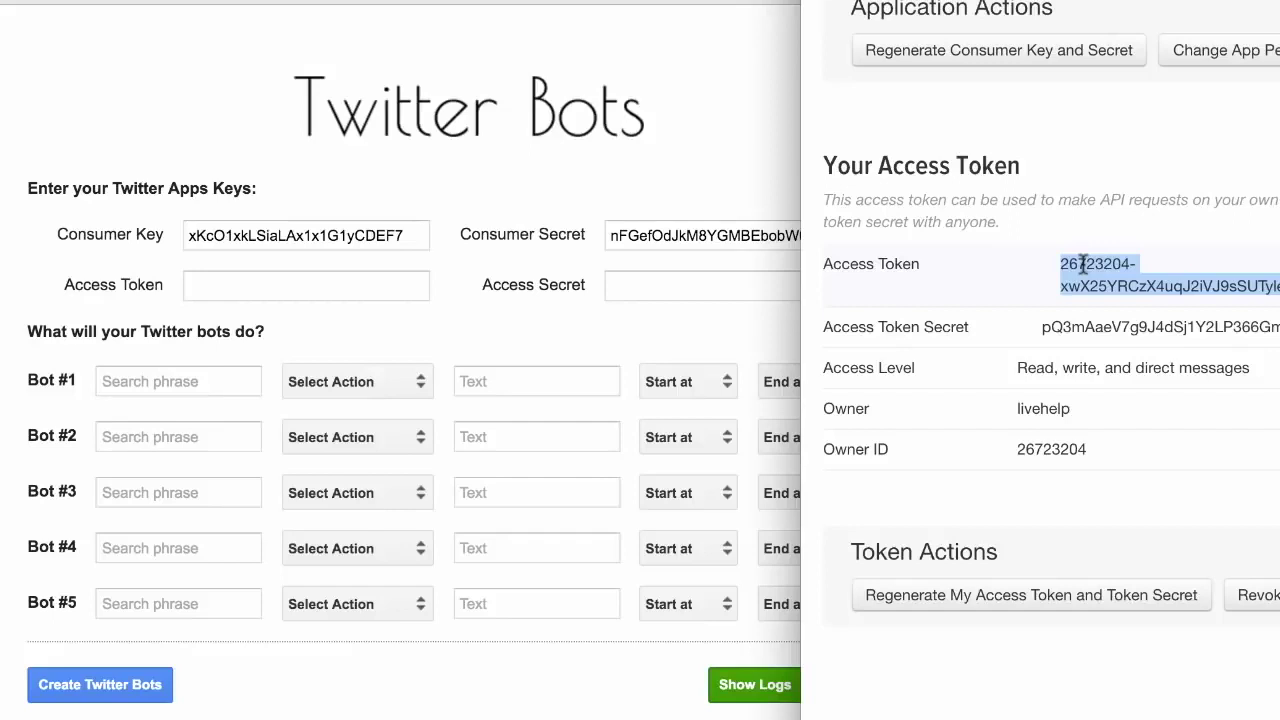
left_click(344, 290)
key("super+v")
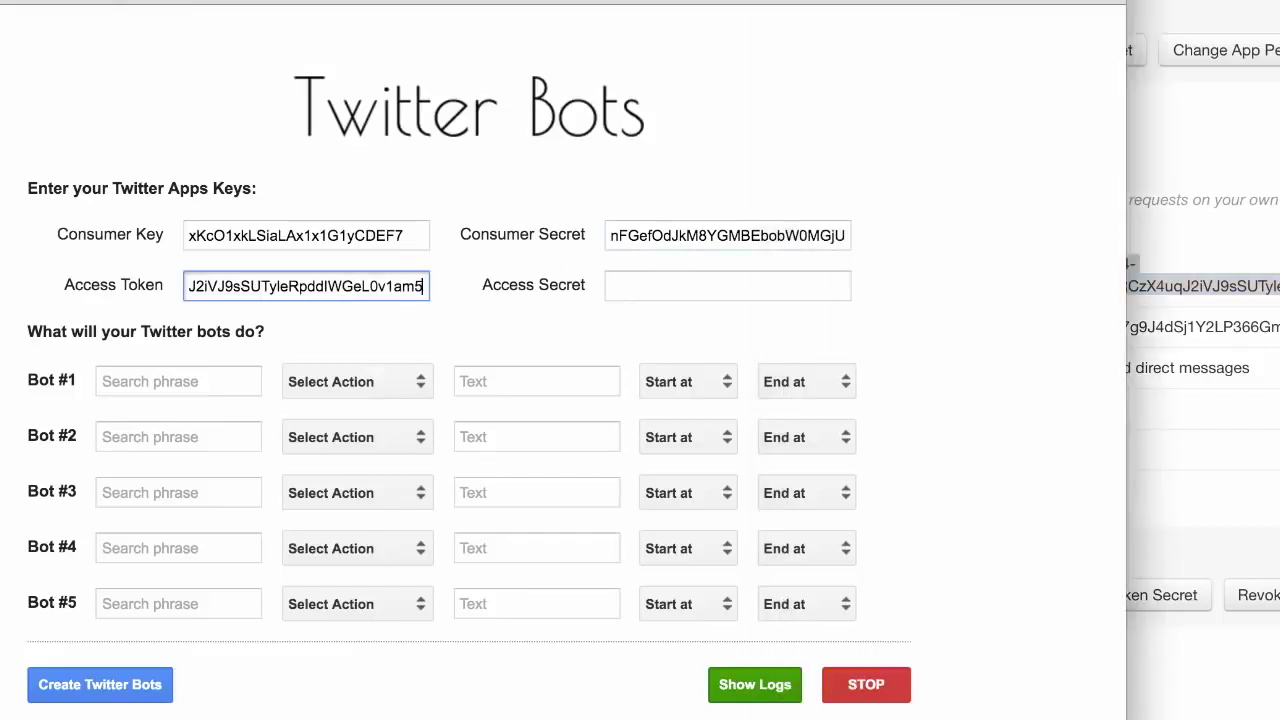
key("super+Tab")
double_click(1150, 327)
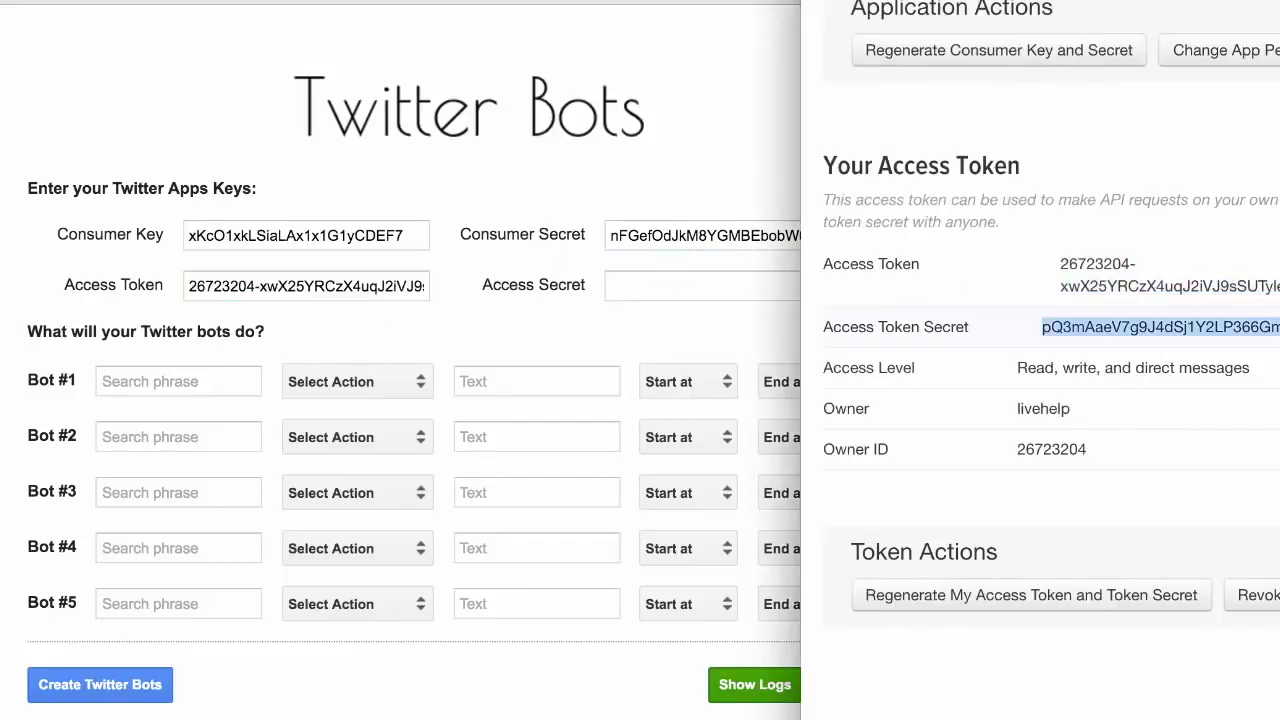
left_click(762, 290)
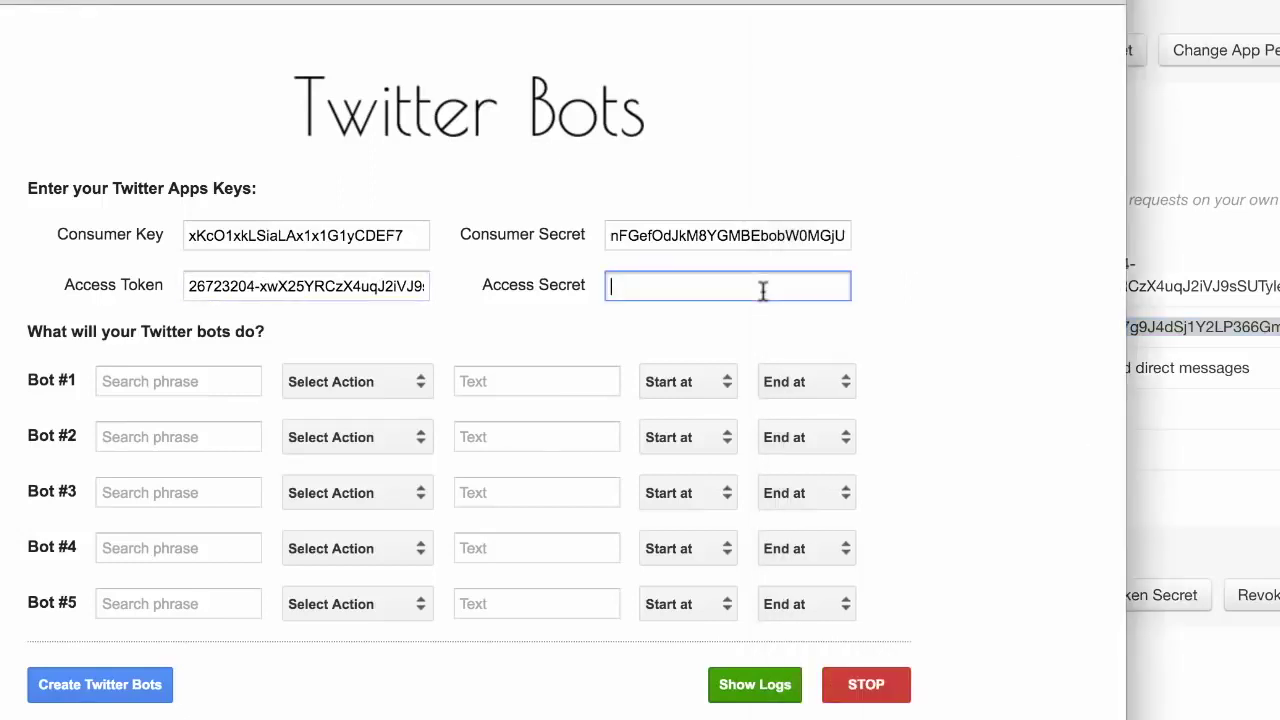
key("super+v")
left_click(968, 310)
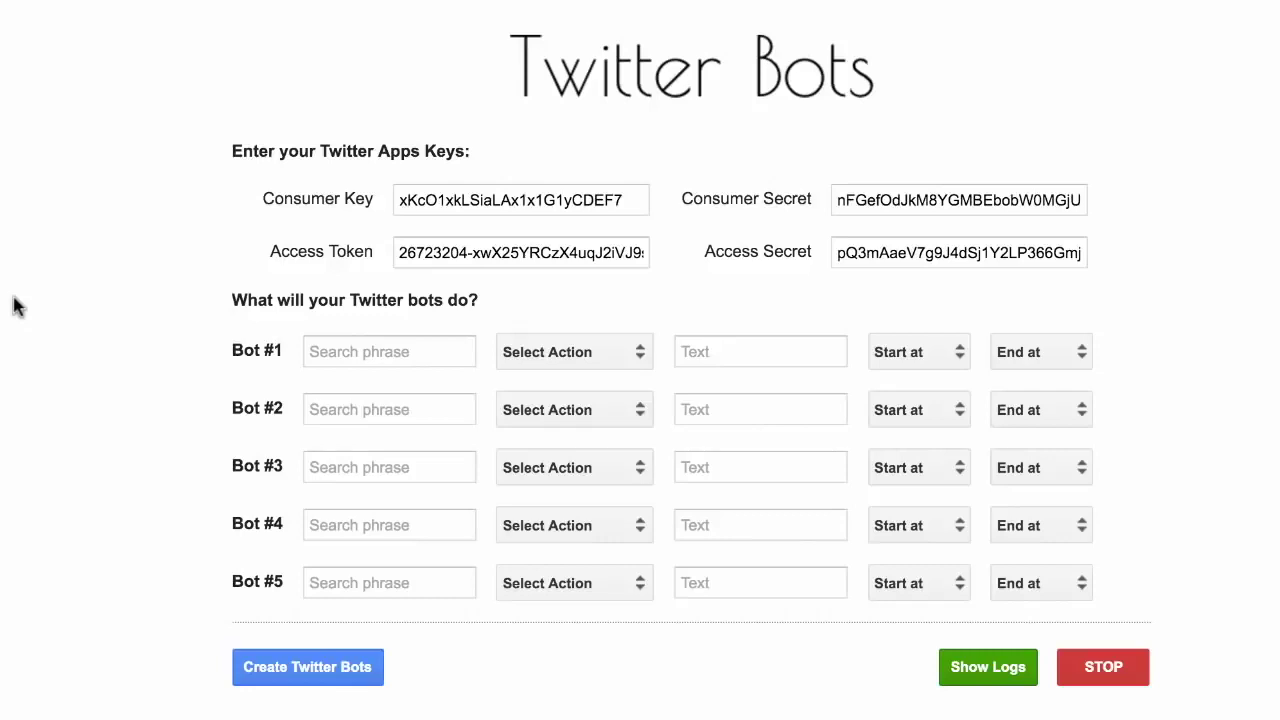
left_click(434, 350)
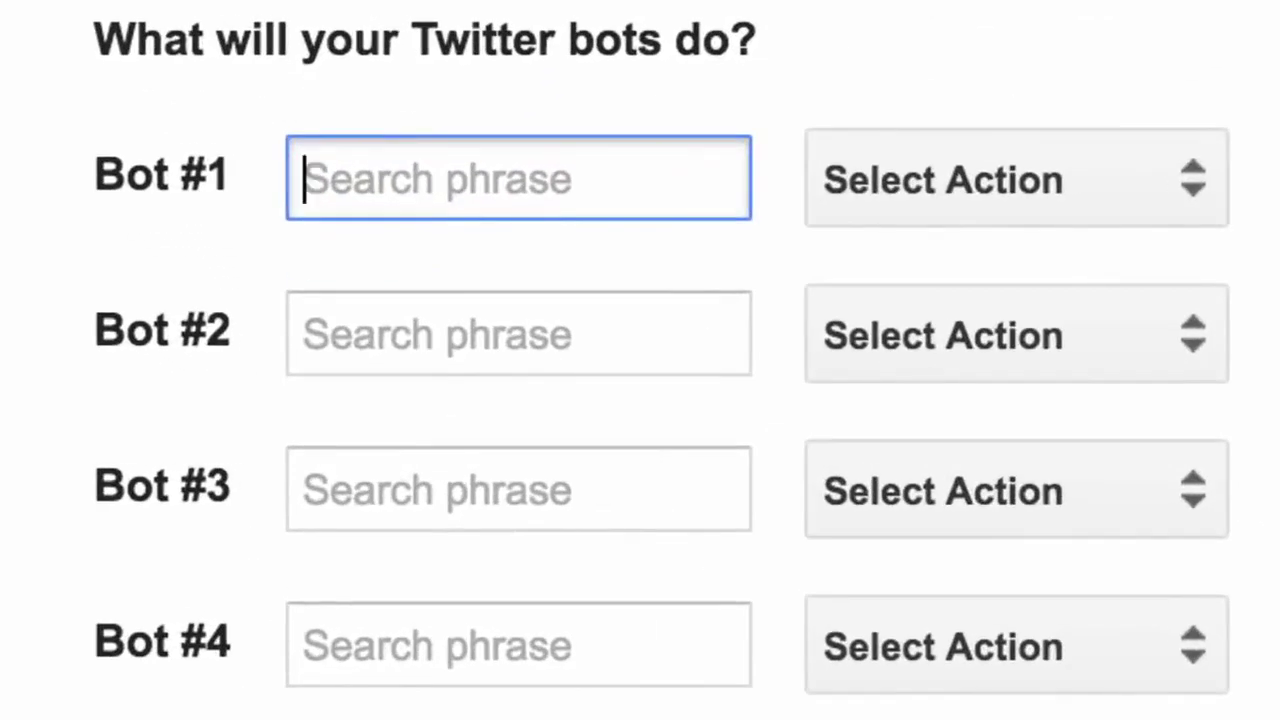
Give Bot #1 search phrase '#greenenergy min_retweets:10' and action Favorite Tweet.
type("#green")
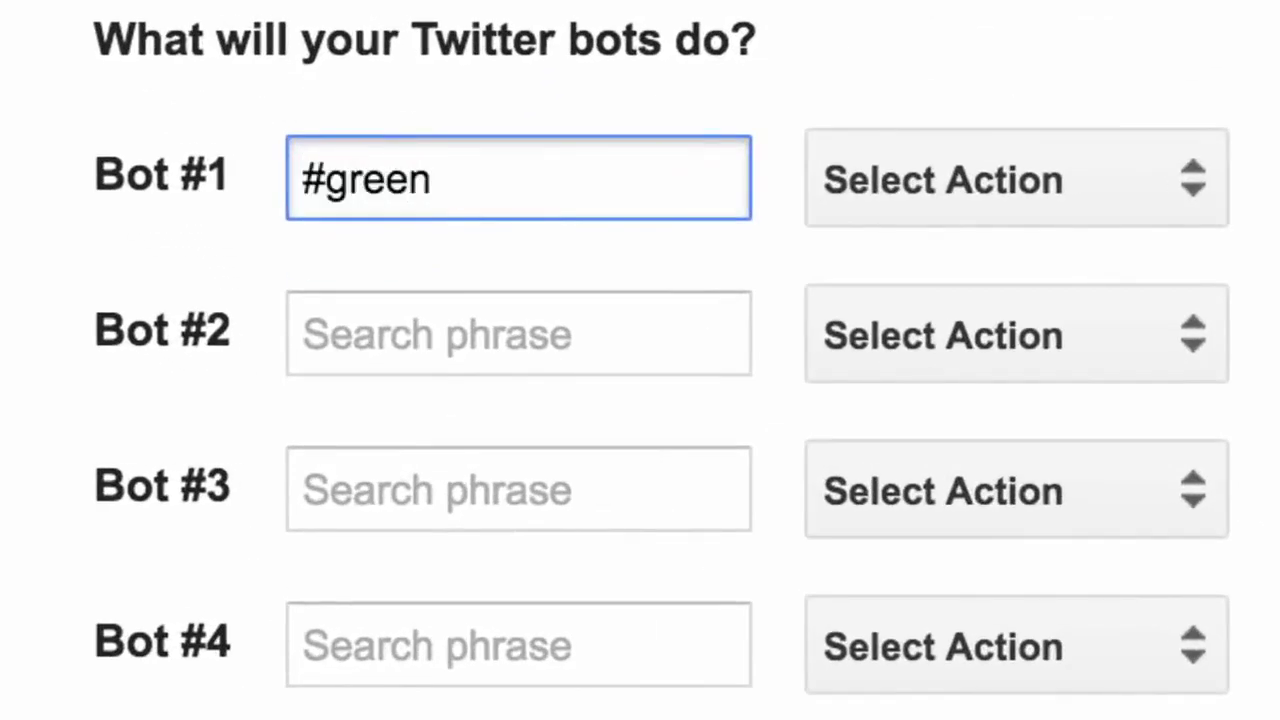
type("energy")
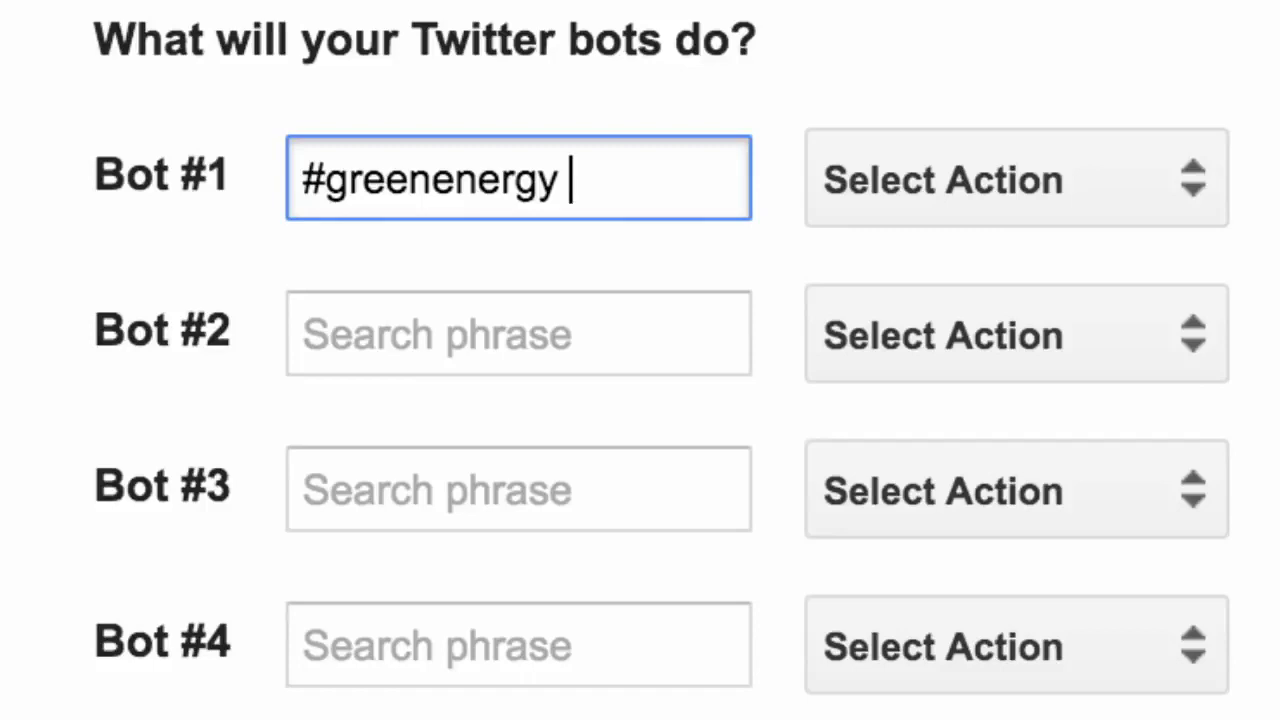
type(" min_re")
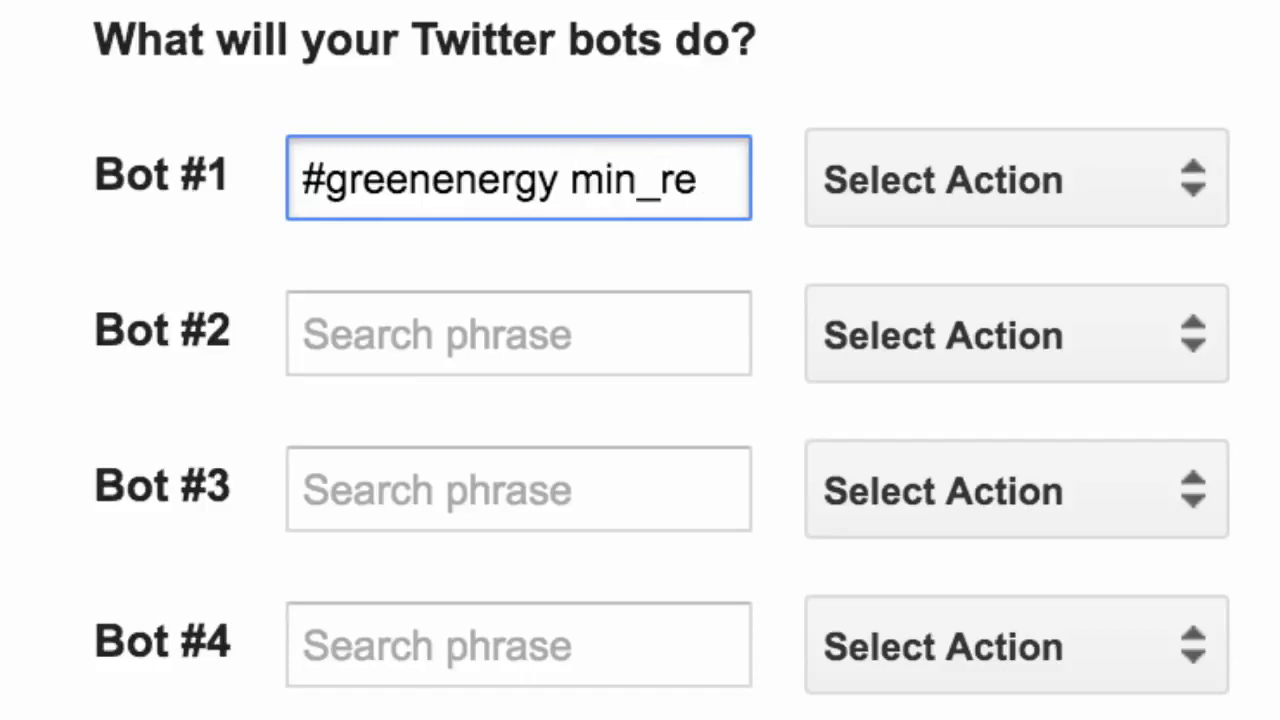
type("tweets")
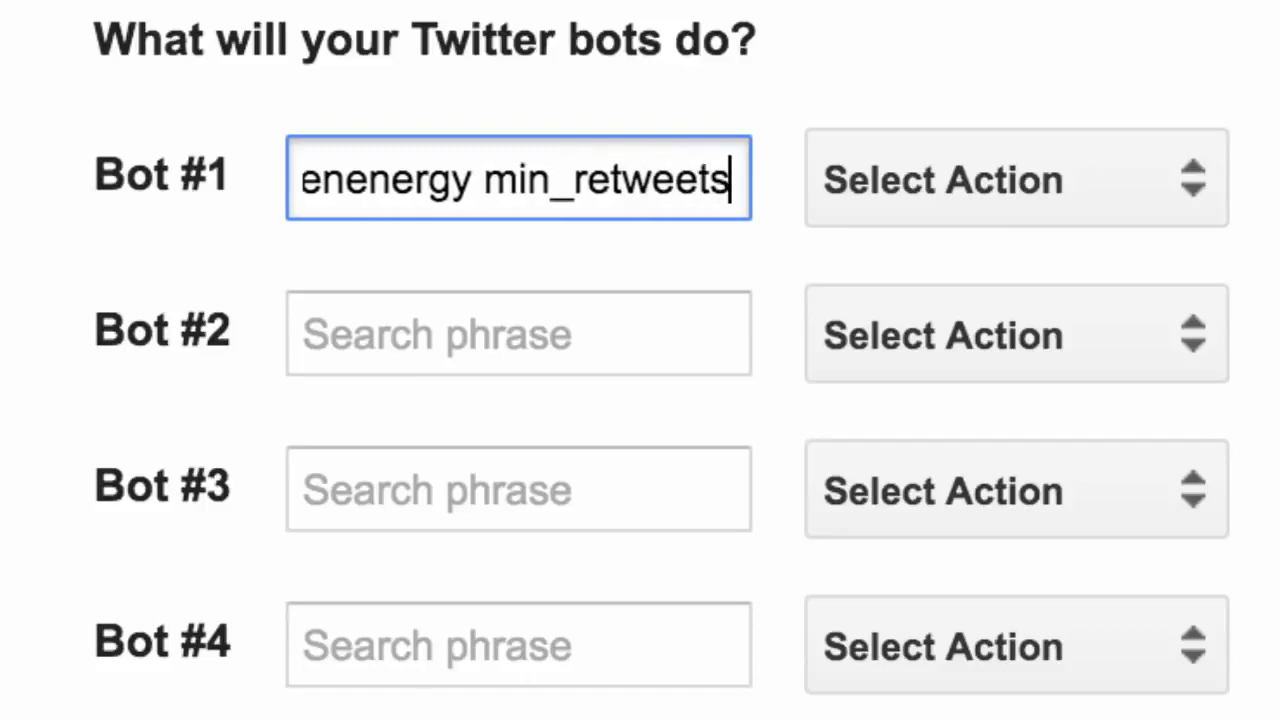
type(":10")
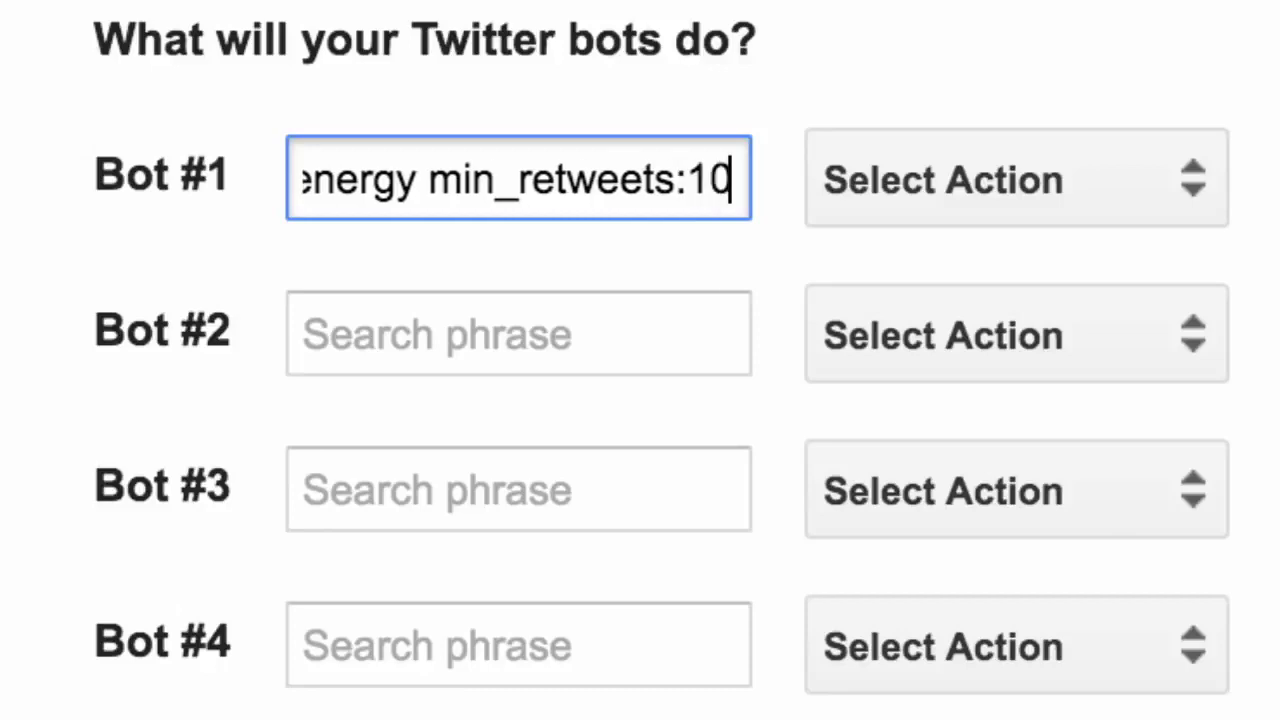
left_click(1048, 182)
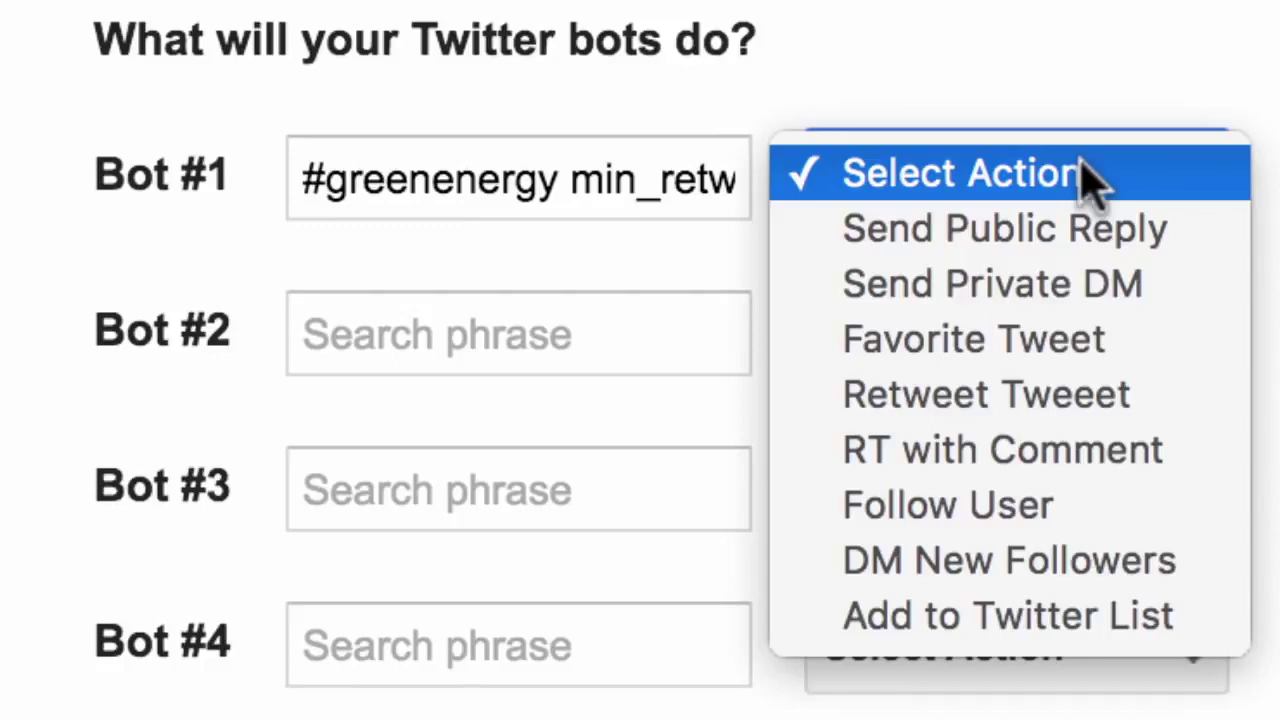
left_click(1135, 345)
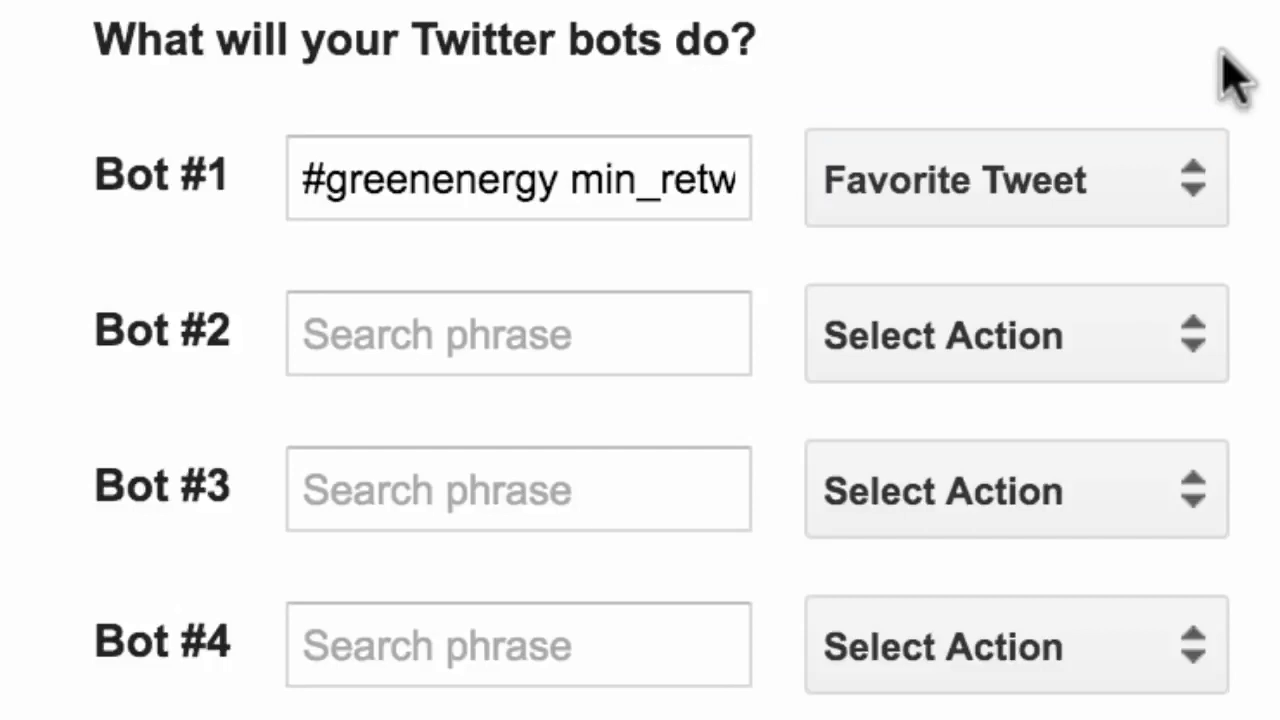
Set Bot #2 to search 'acommodation' and Send Public Reply 'I think the correct spelling is adcommodation'.
key("Tab")
type("a")
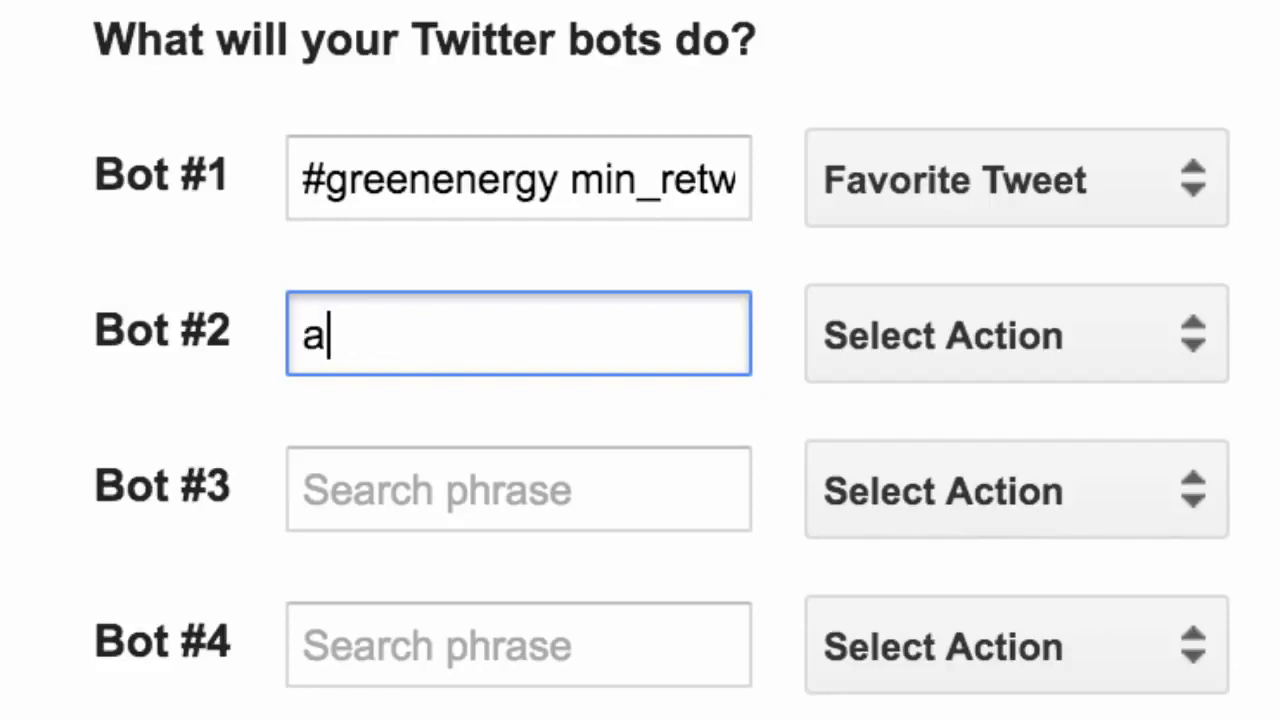
type("commod")
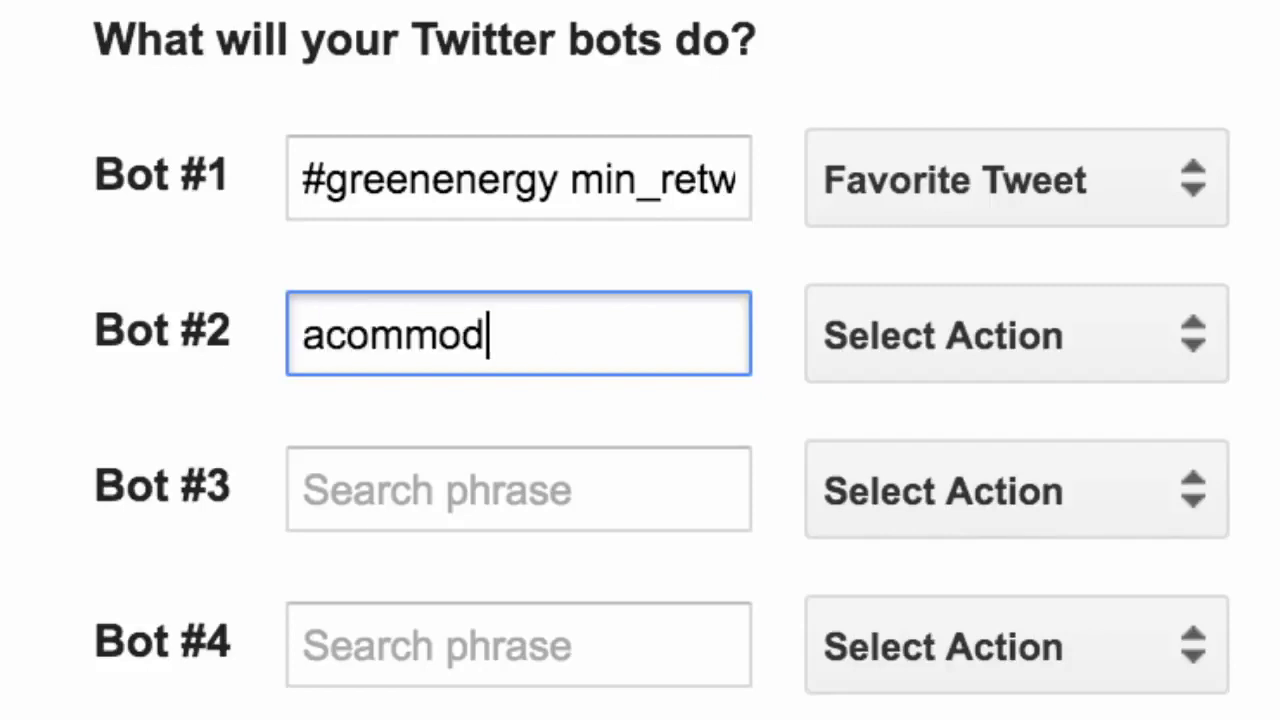
type("ation")
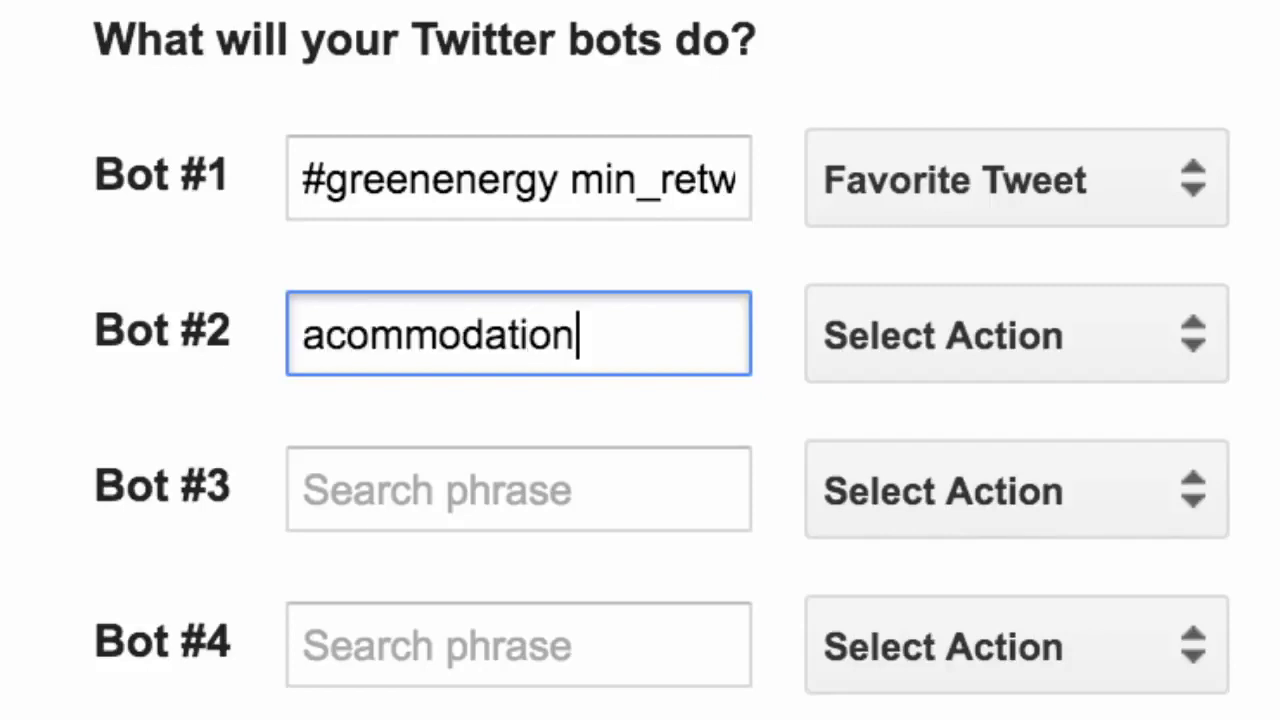
left_click(1000, 322)
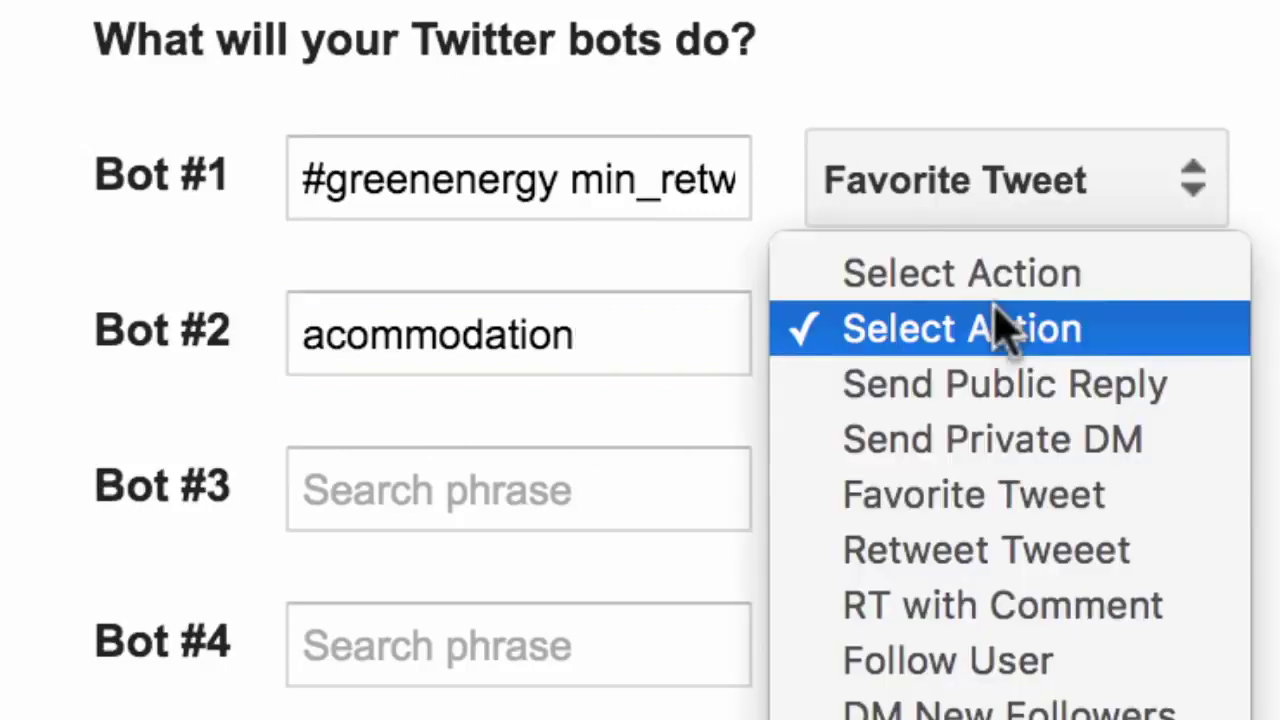
left_click(1100, 388)
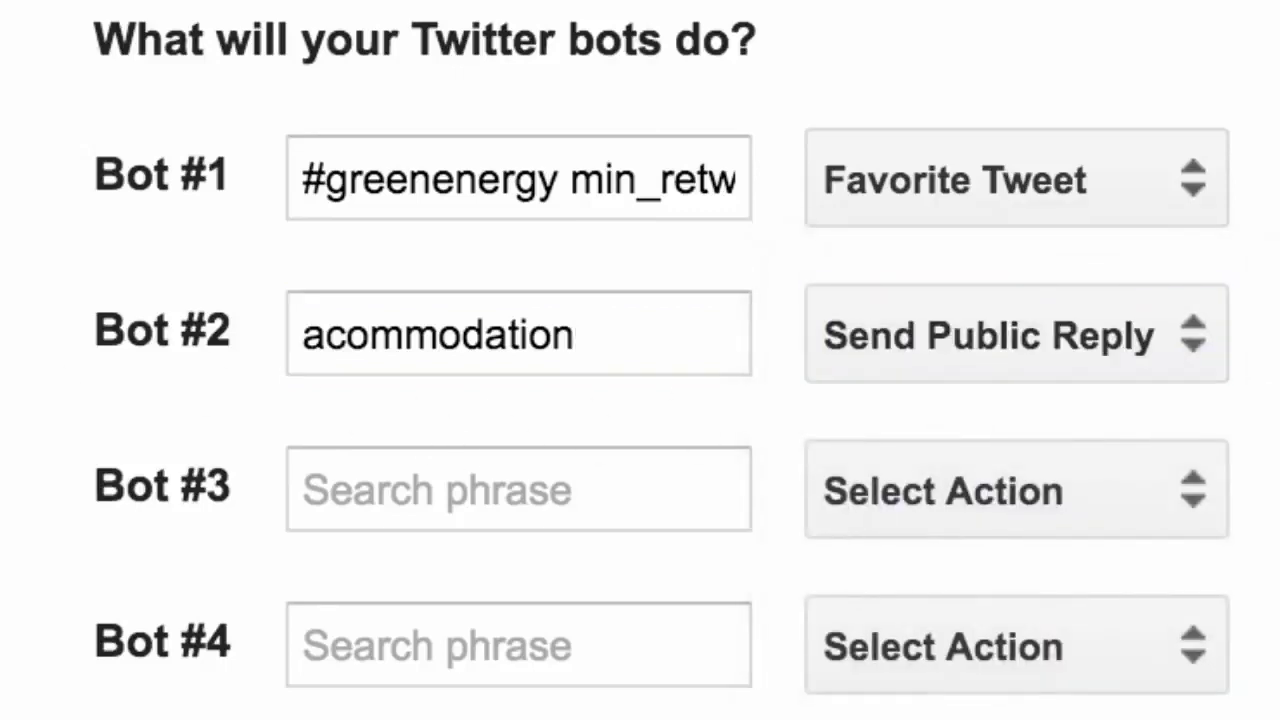
key("Tab")
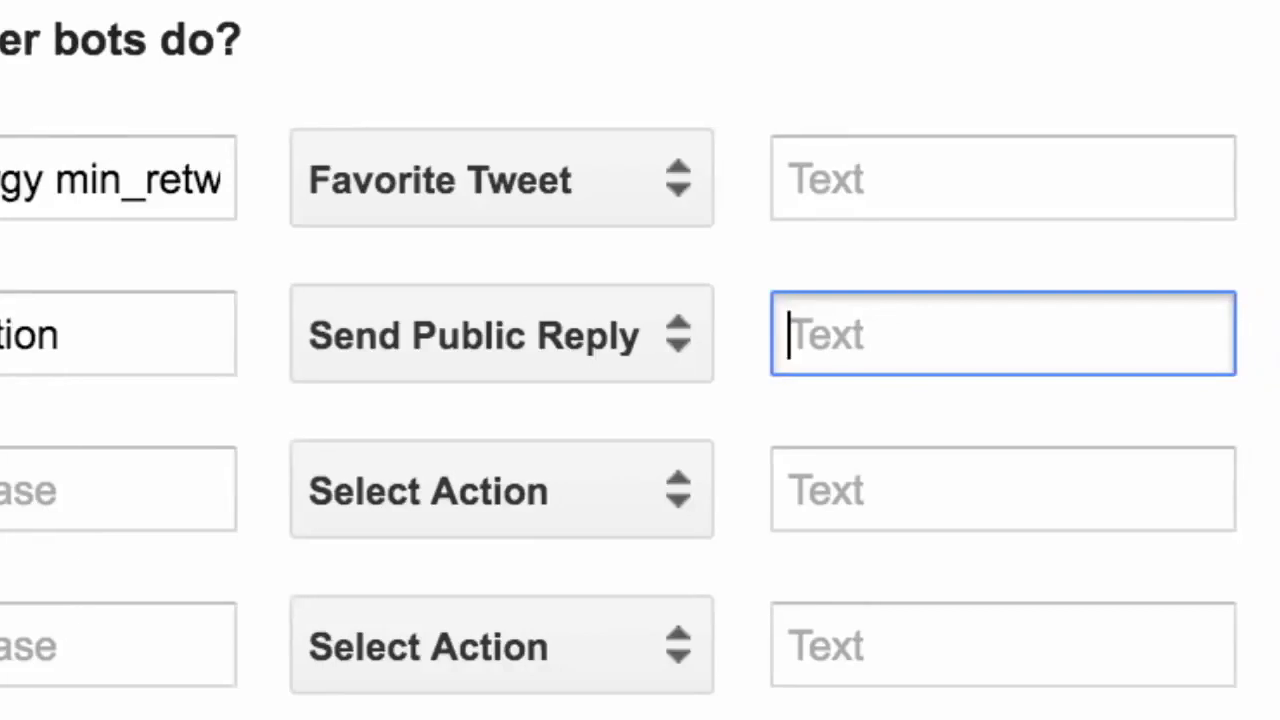
type("I th")
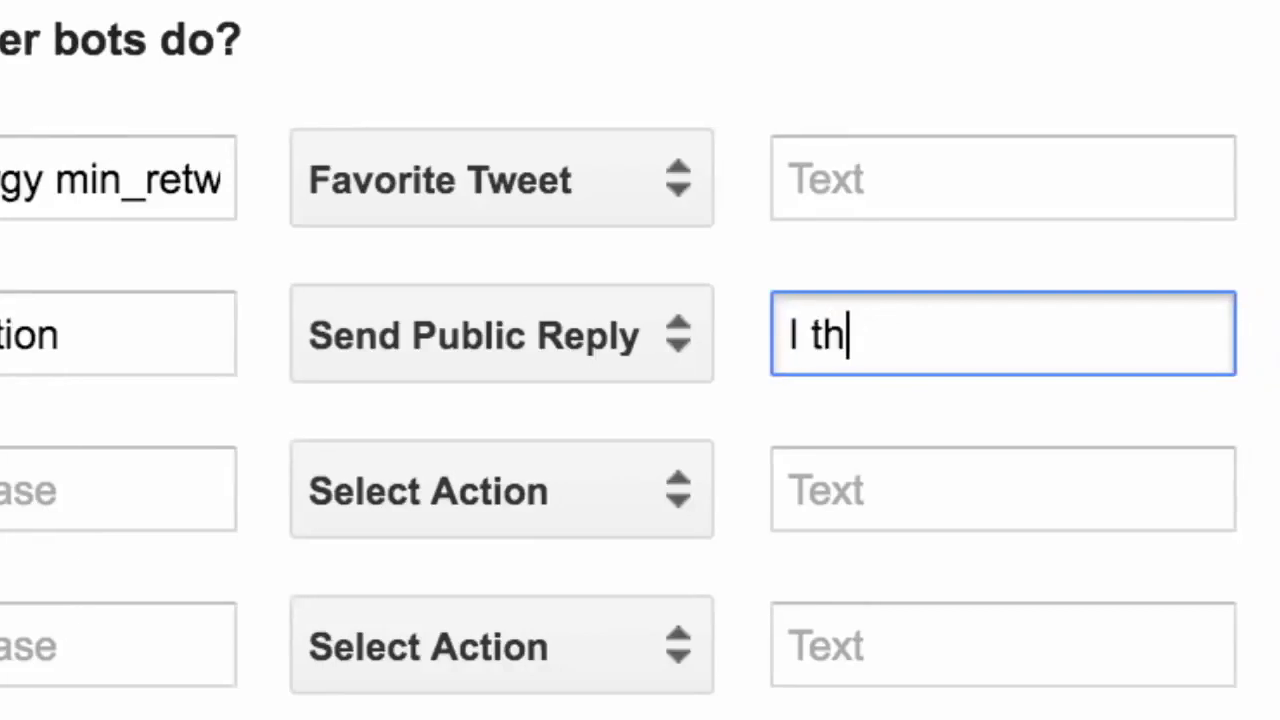
type("ink the correct spellin")
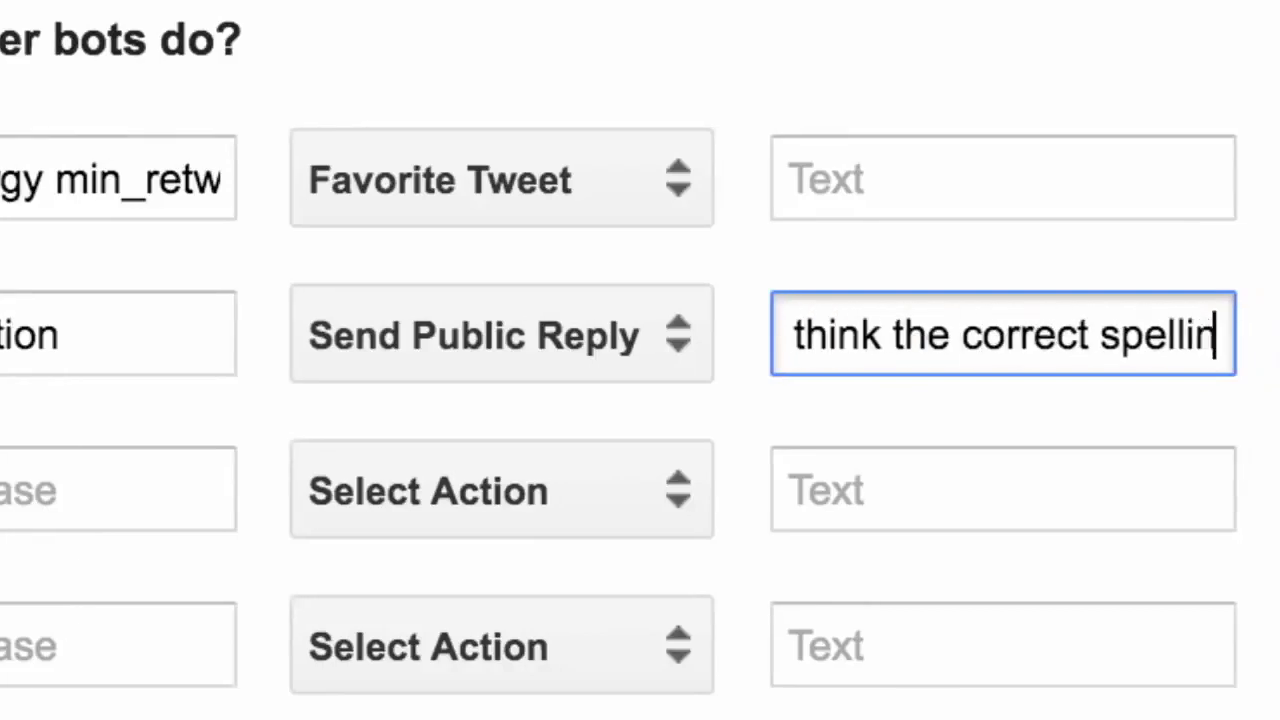
type("g is adcommodation")
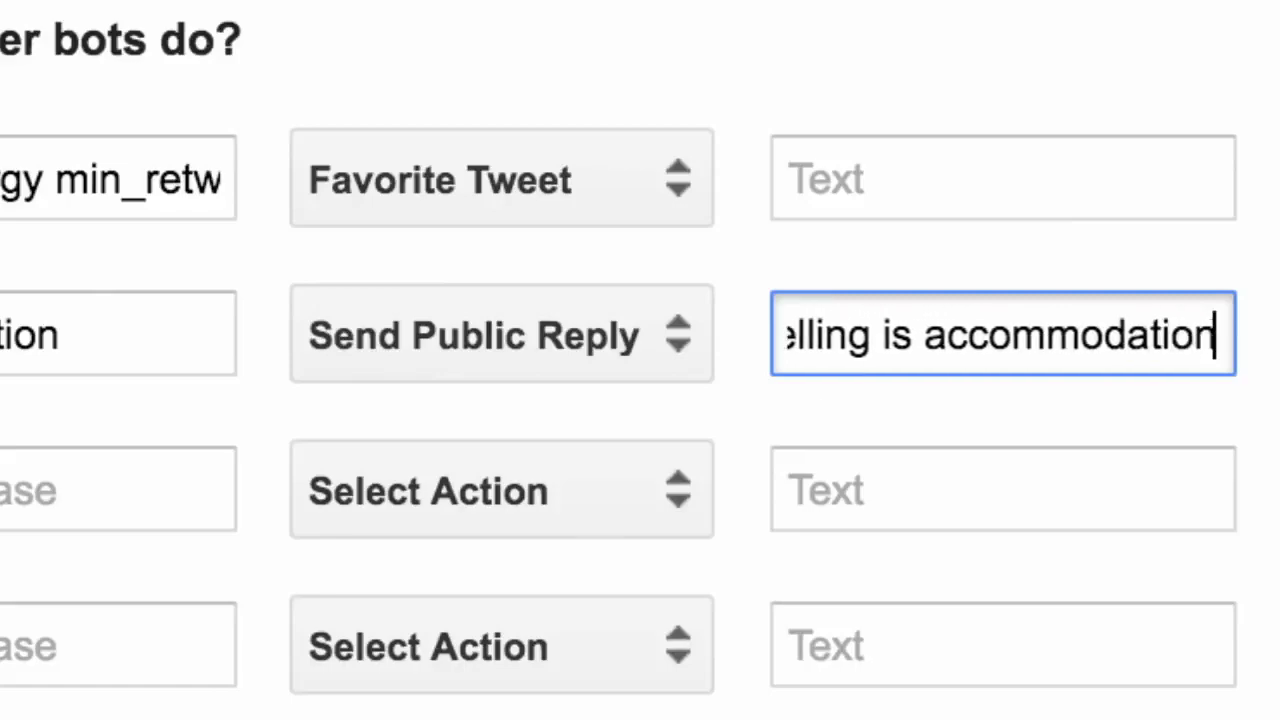
Set Bot #3 to search '#lifehack min_faves:5' and Add to Twitter List 'labnol/lifehacks'.
left_click(118, 492)
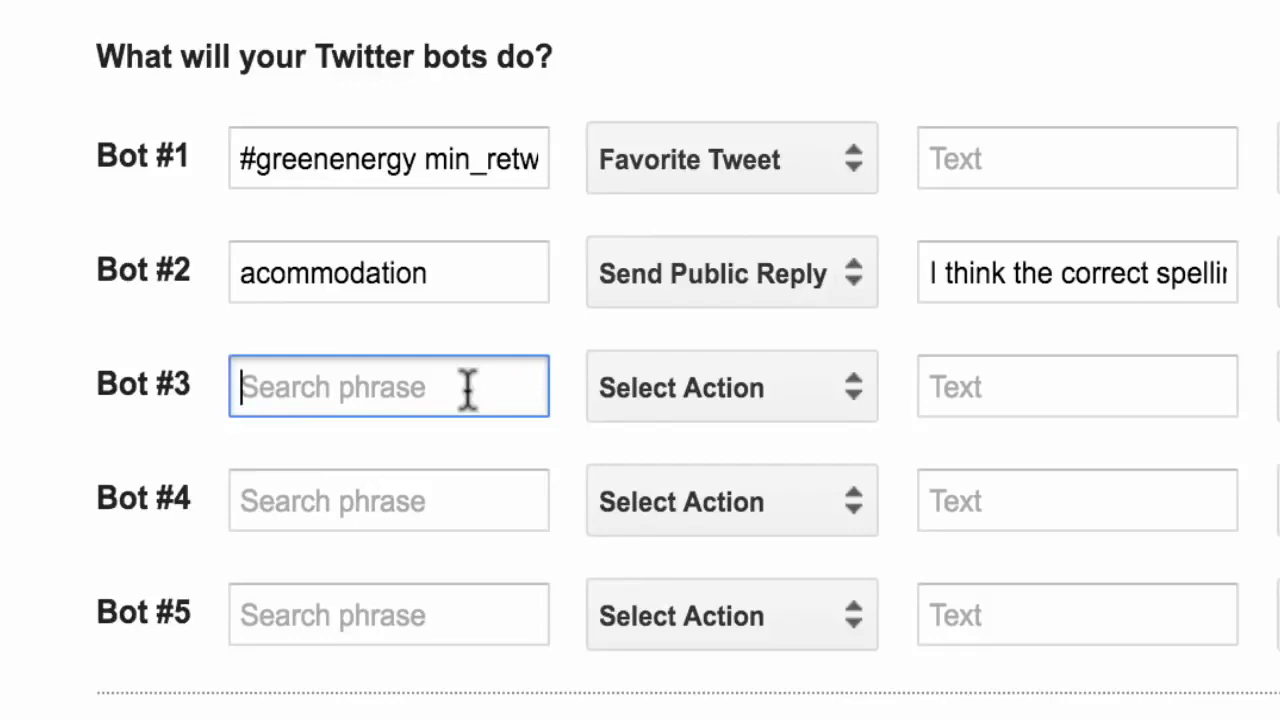
type("#")
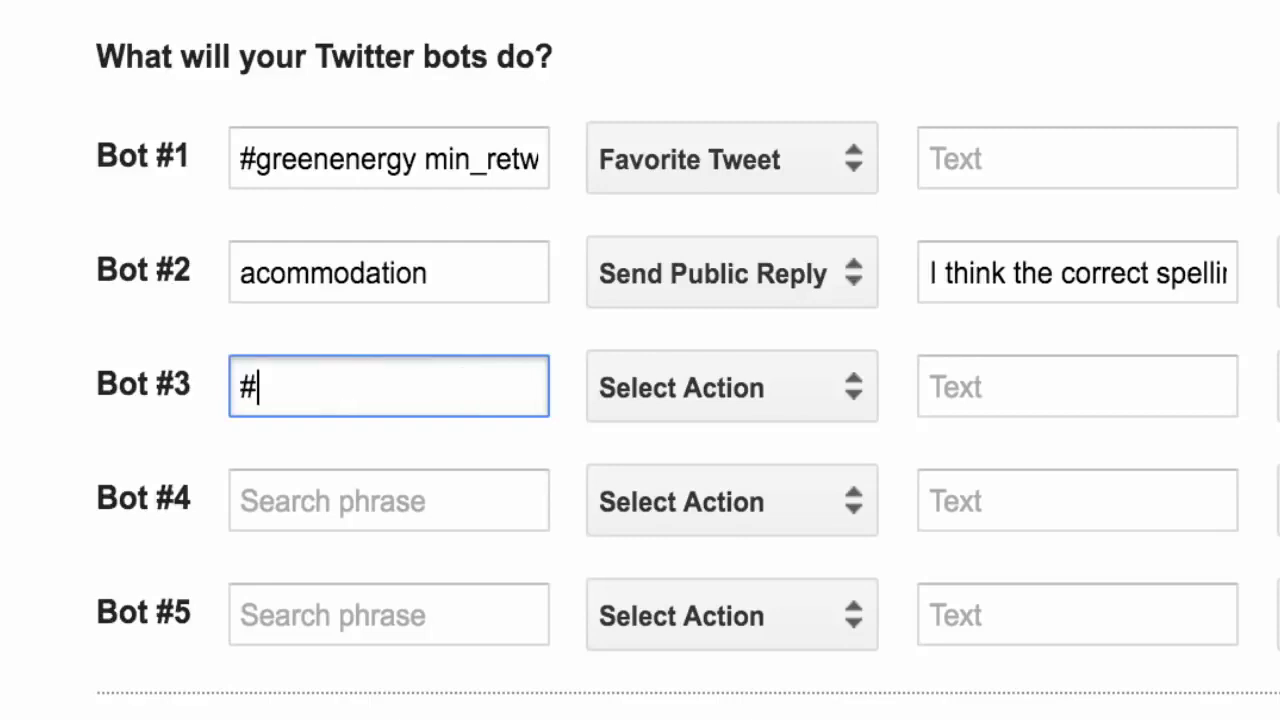
type("lifehac")
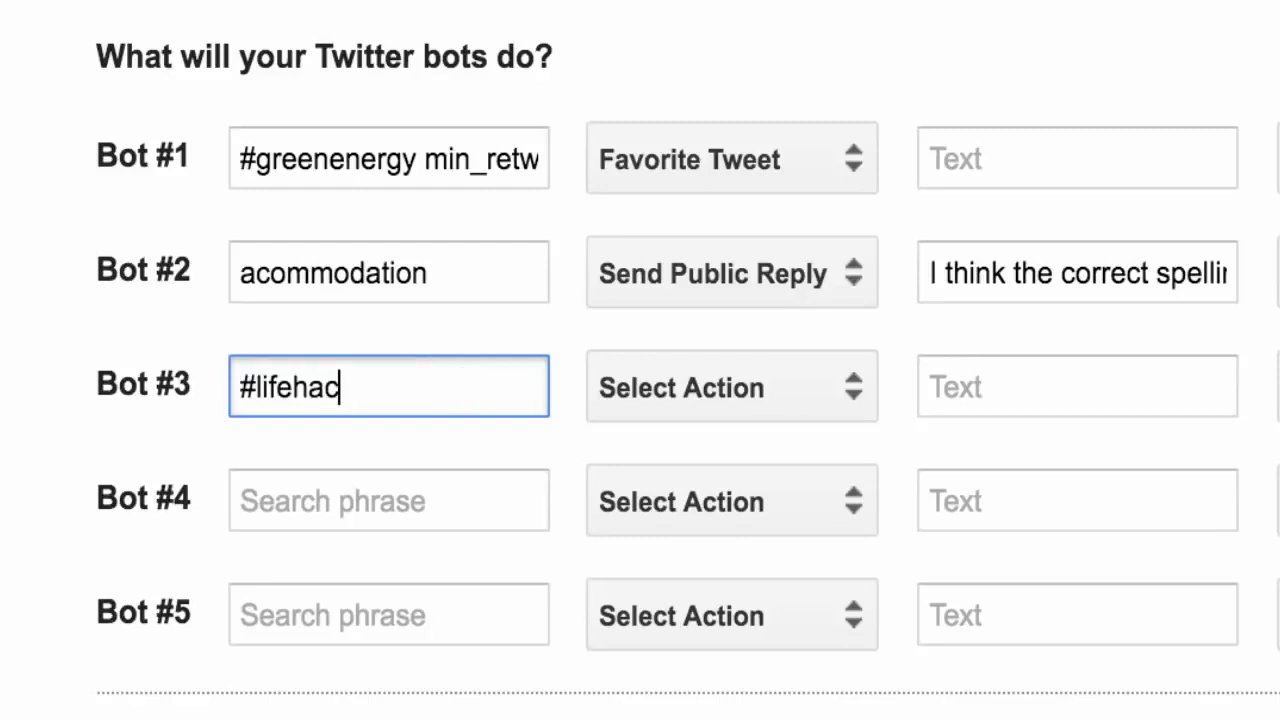
type("k min")
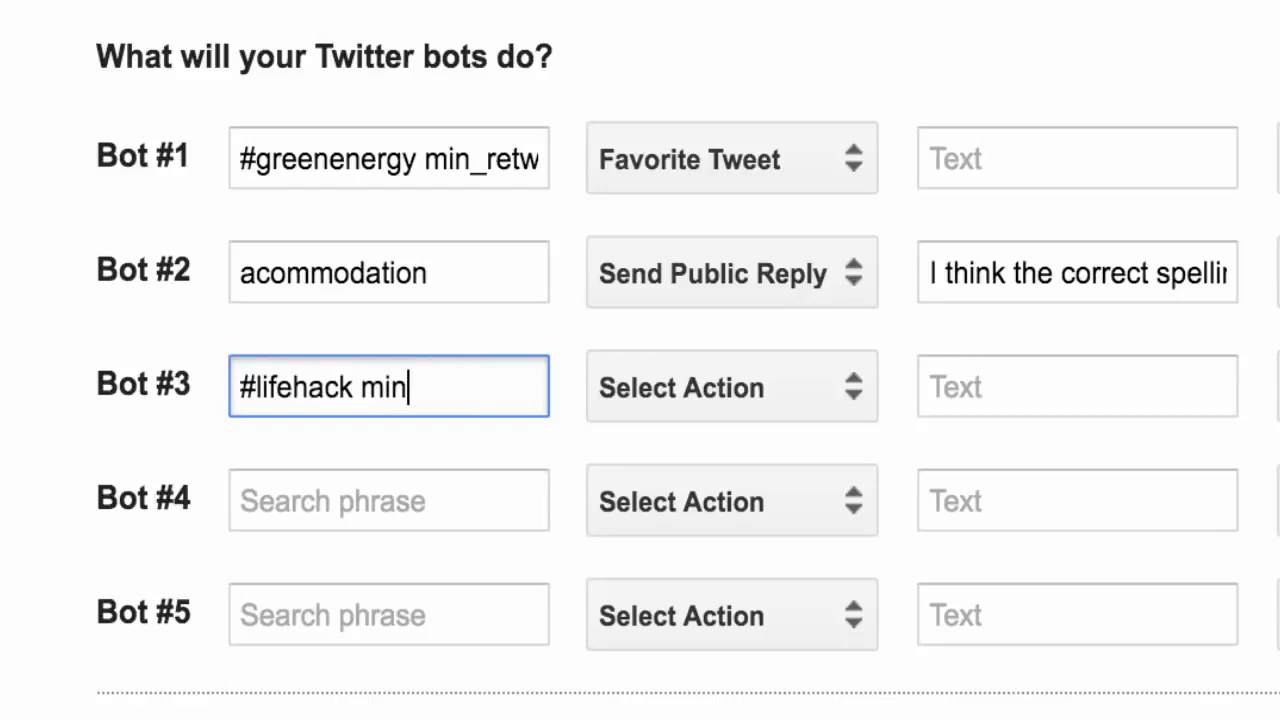
type("_faves:")
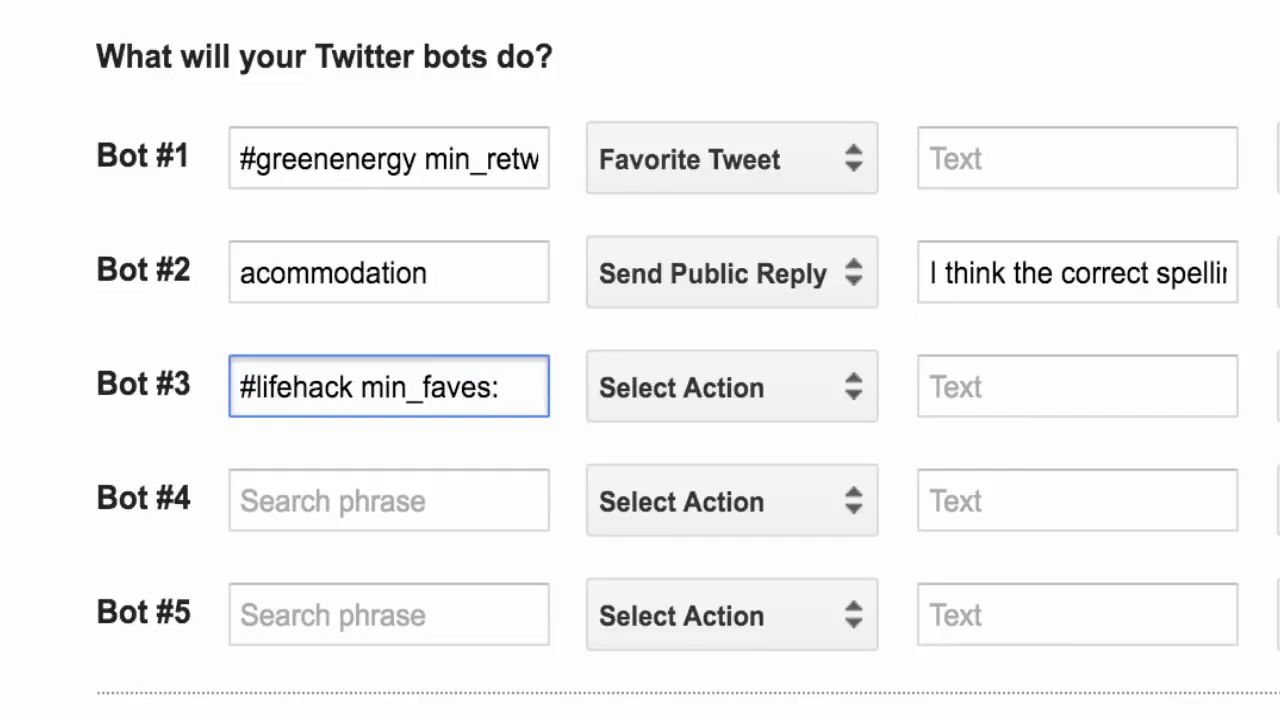
type("5")
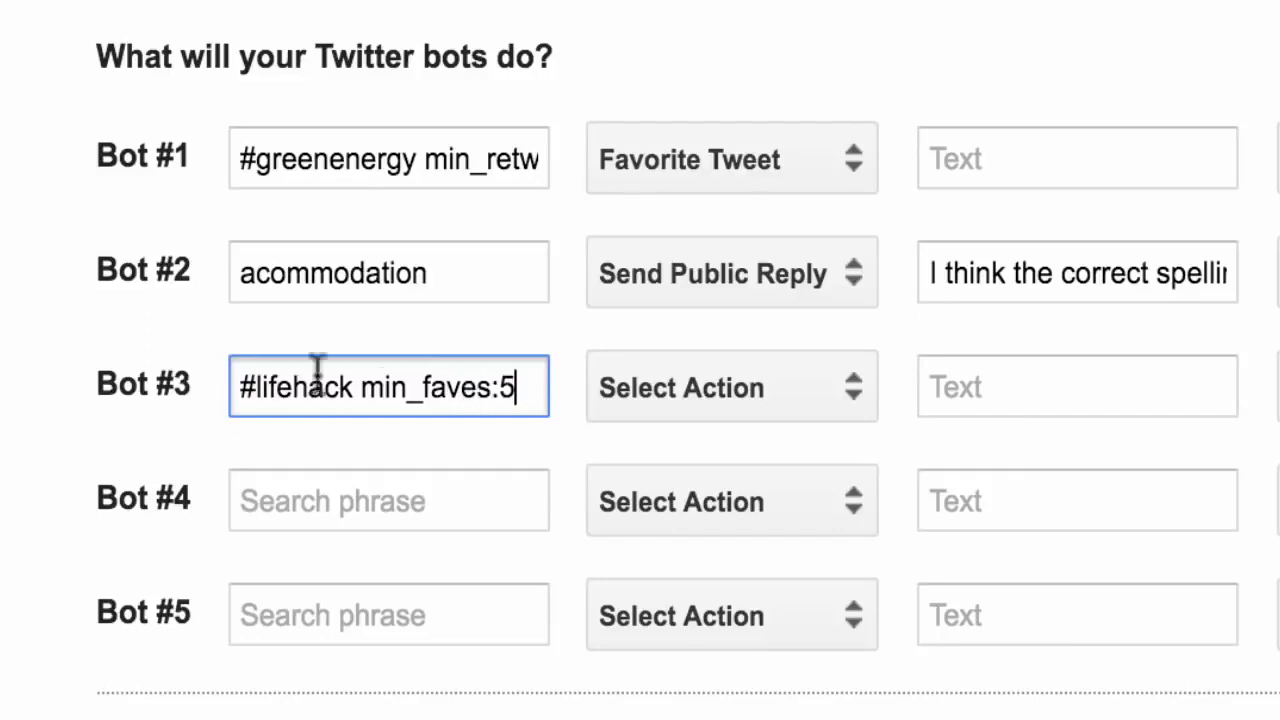
left_click(806, 408)
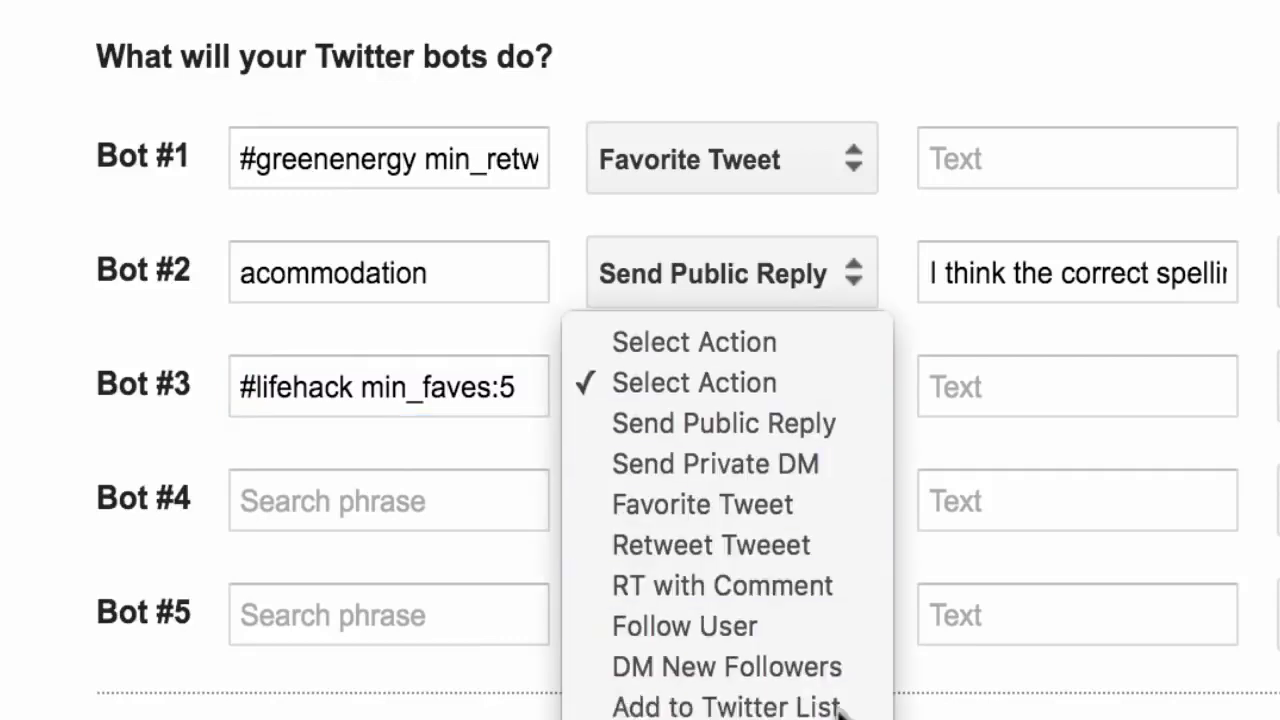
left_click(838, 707)
left_click(1057, 365)
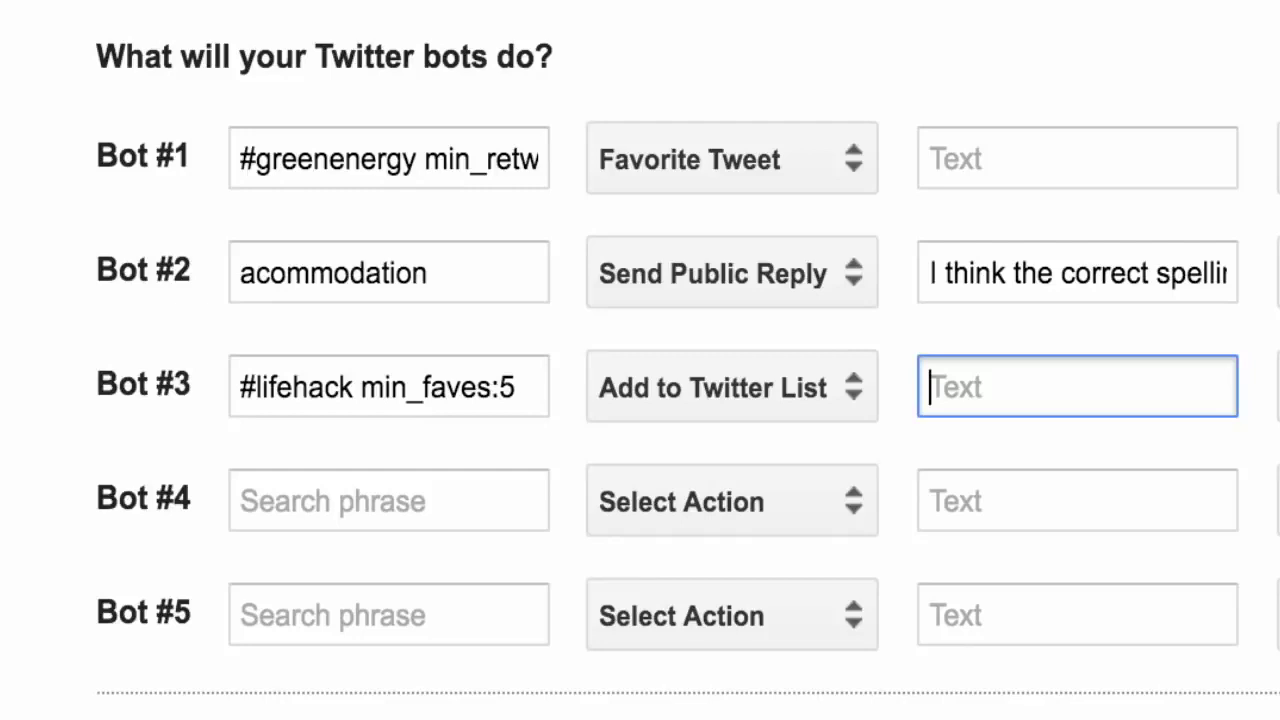
type("labnol")
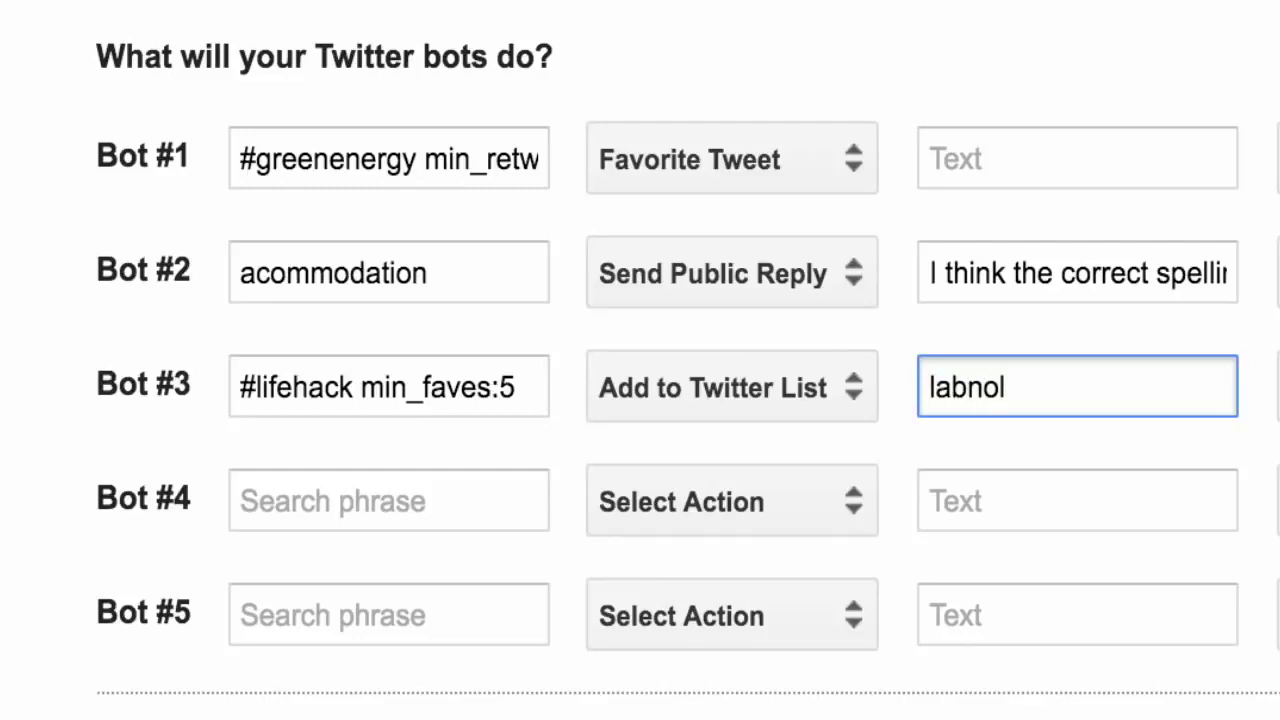
type("/lifehacks")
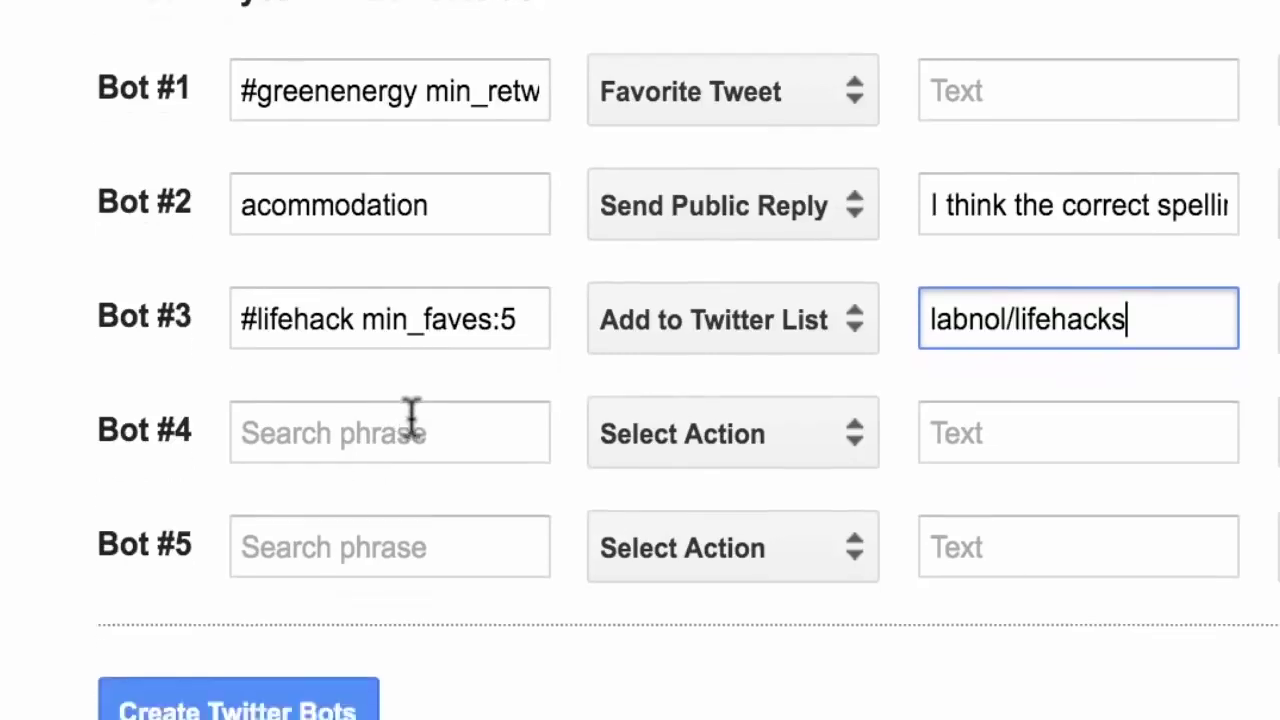
Set Bot #4 to DM New Followers of 'labnol' with 'Thanks! Please visit my website at labnol.org'.
left_click(414, 492)
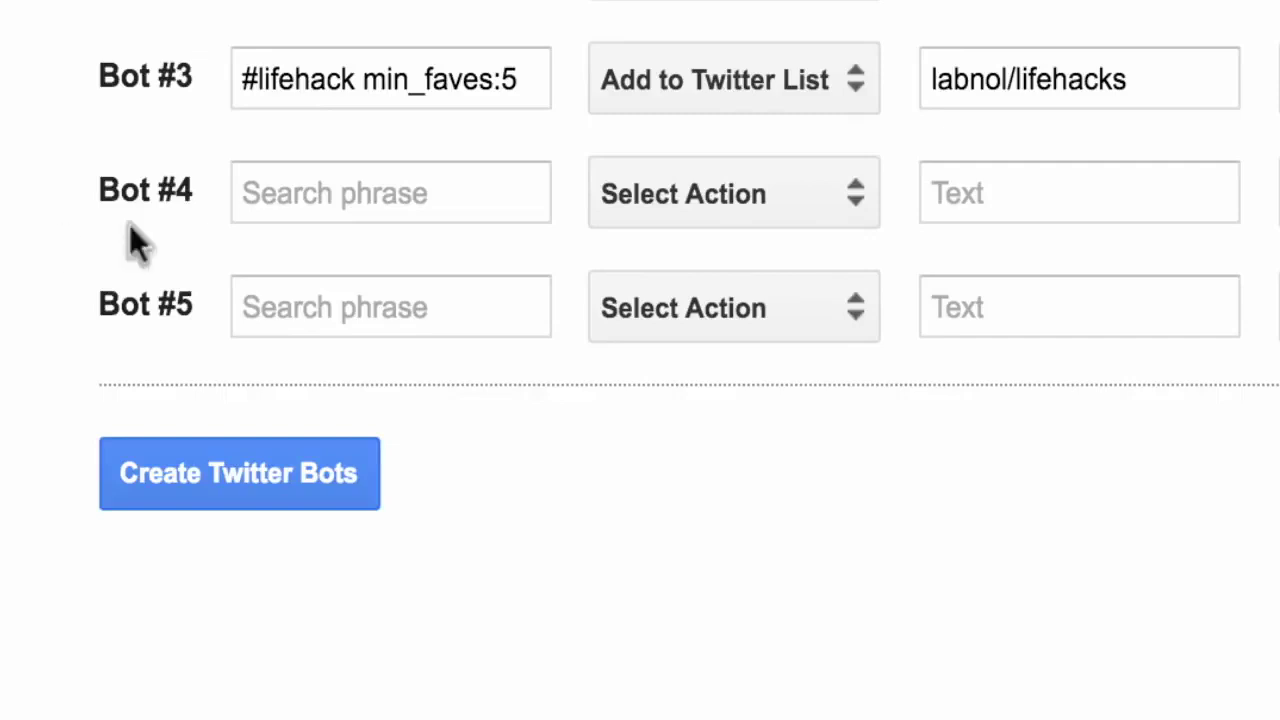
left_click(813, 209)
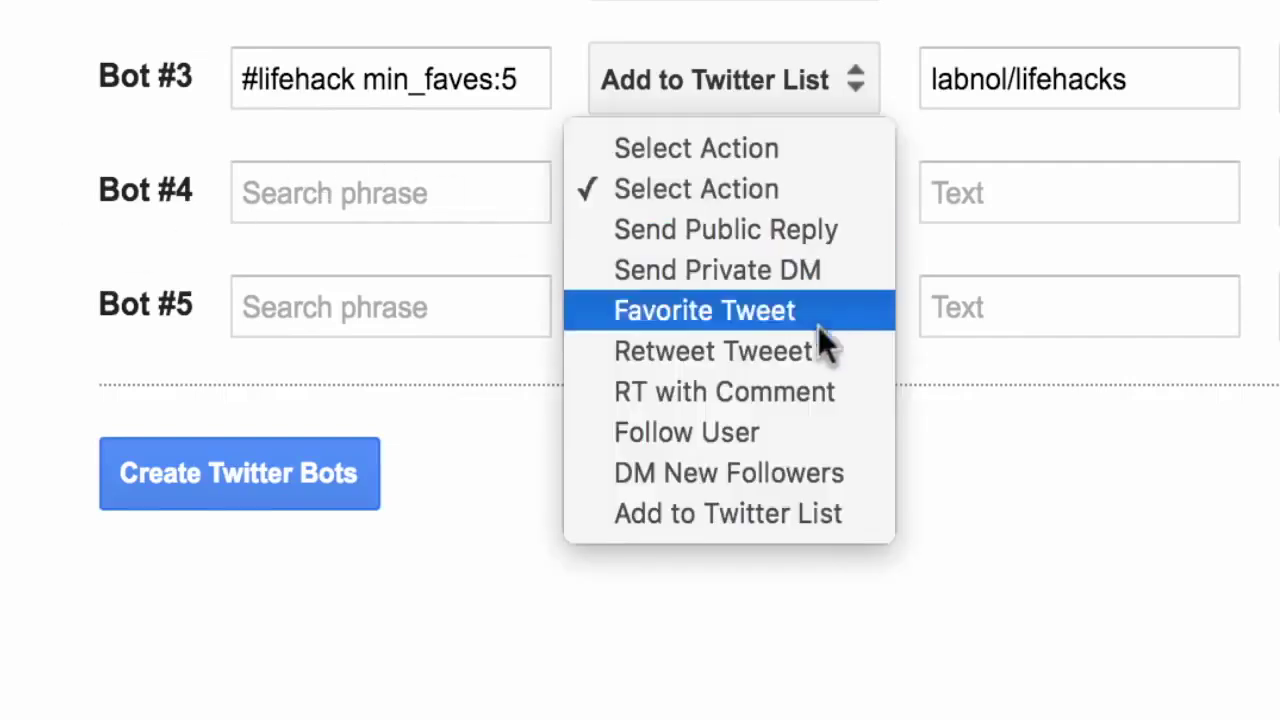
left_click(827, 480)
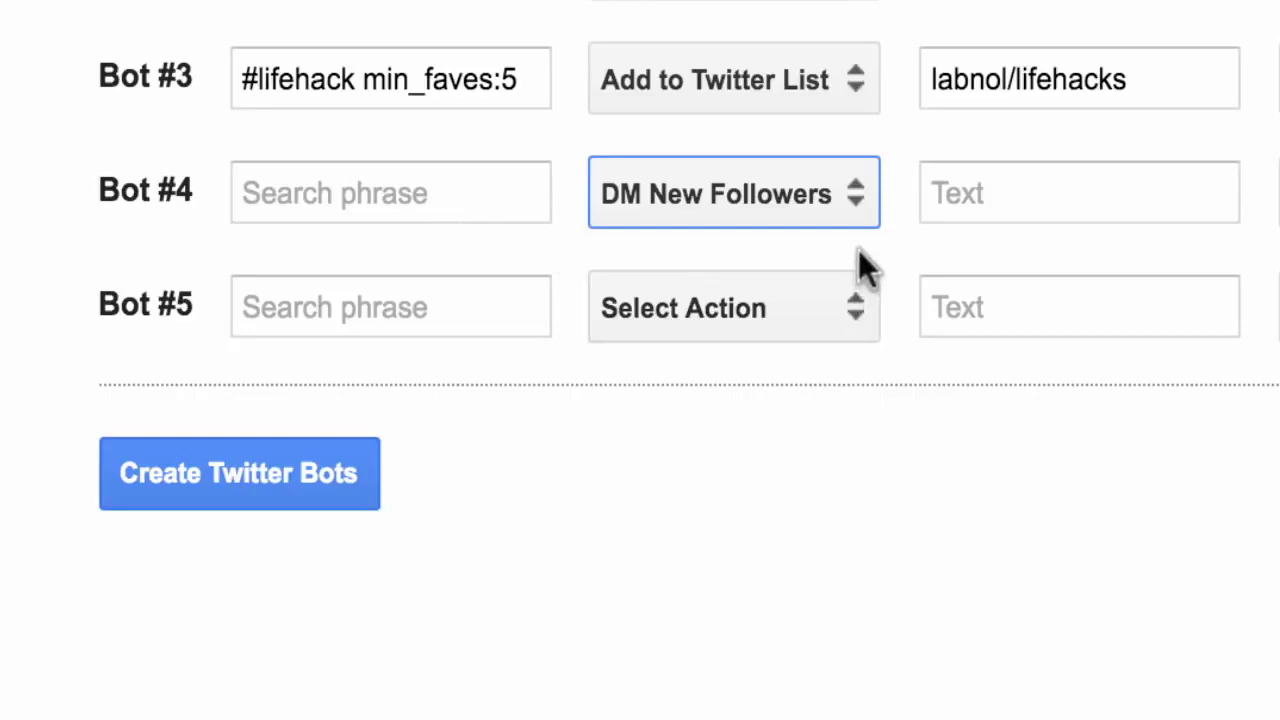
left_click(429, 193)
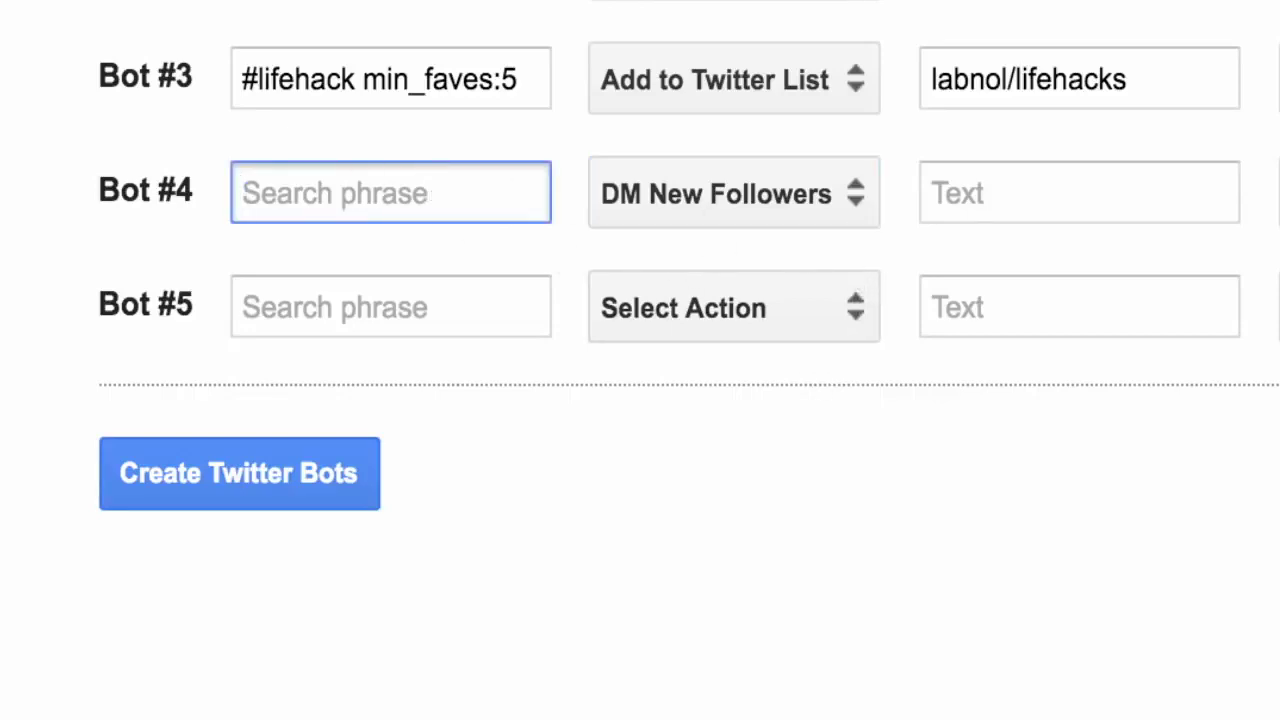
type("labnol")
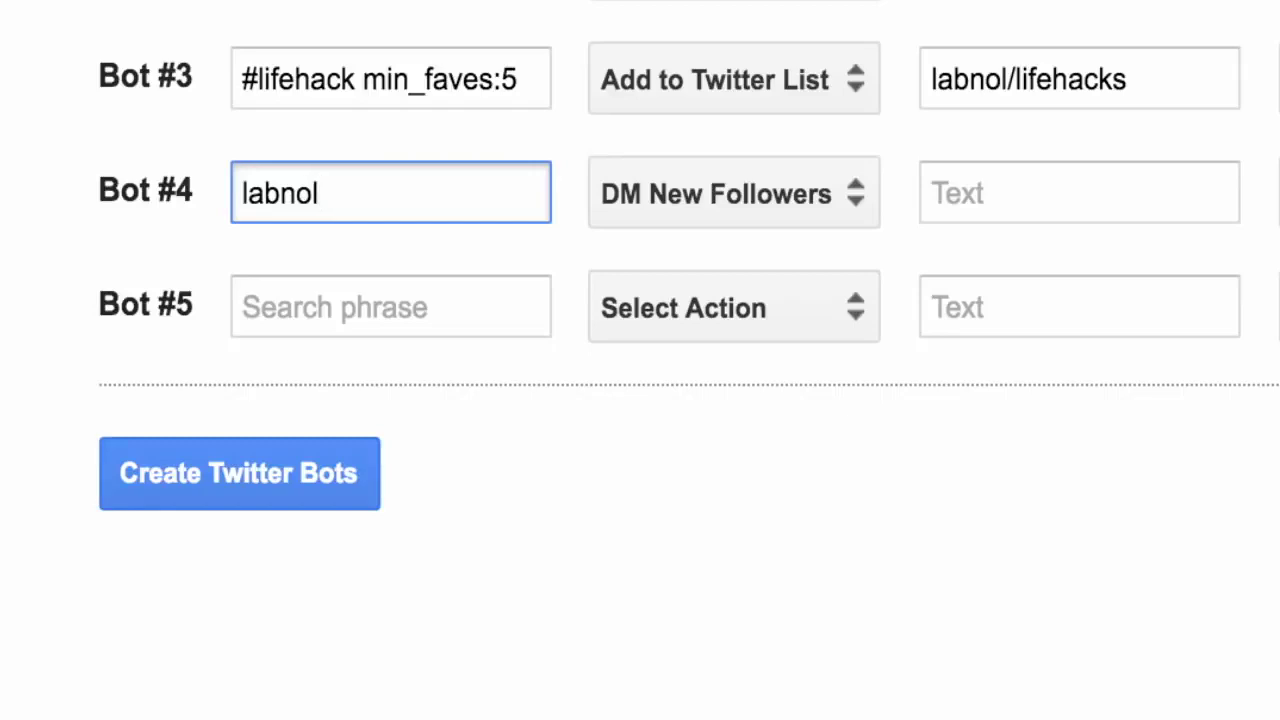
left_click(1070, 208)
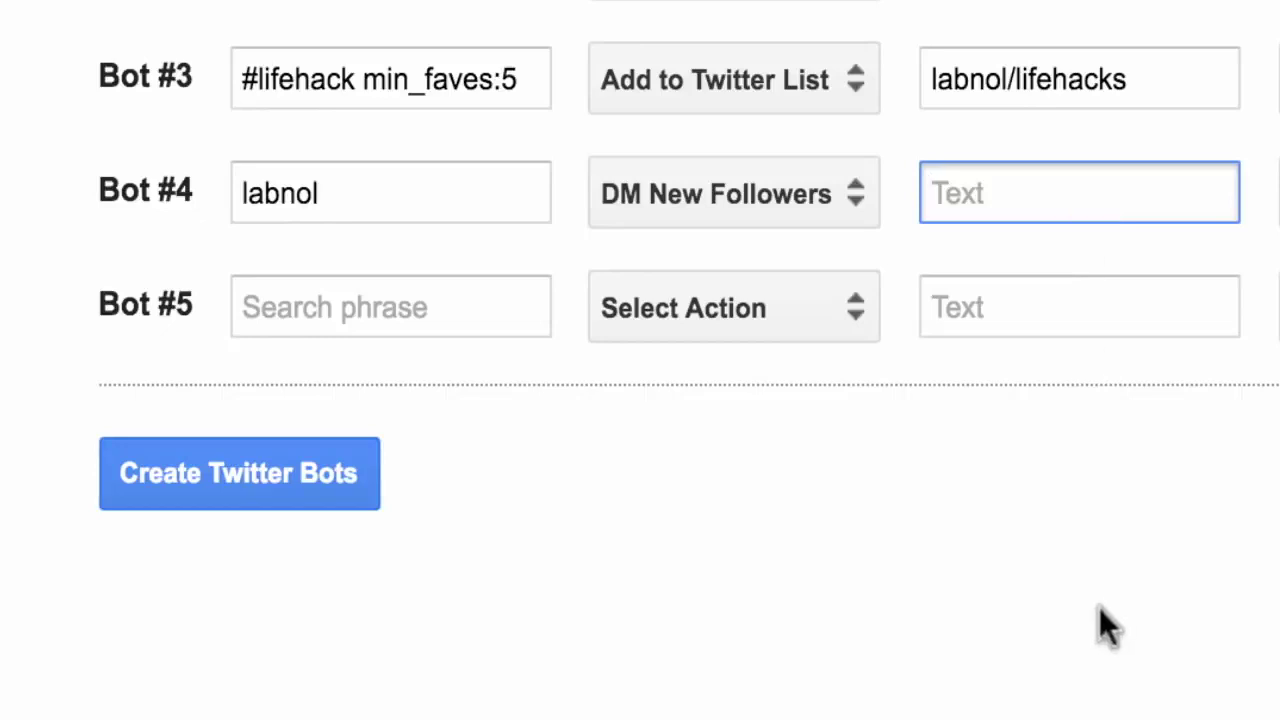
type("Thanks!")
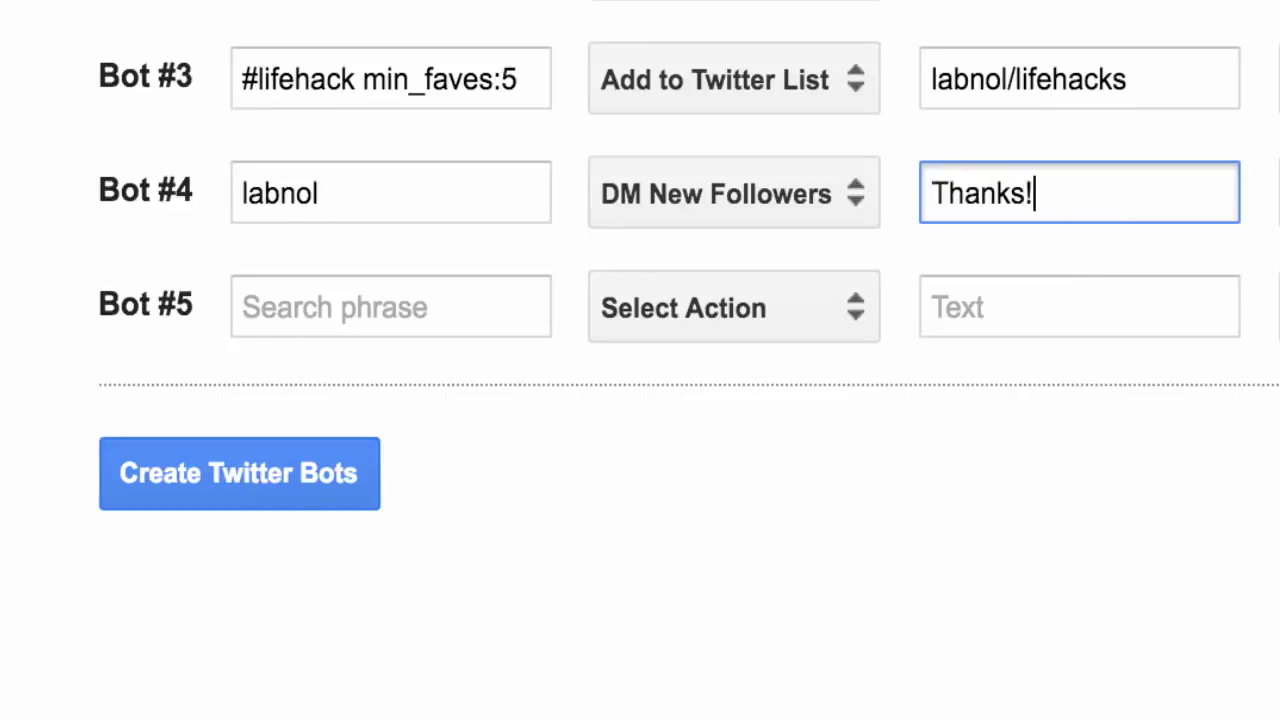
type(" Pleas")
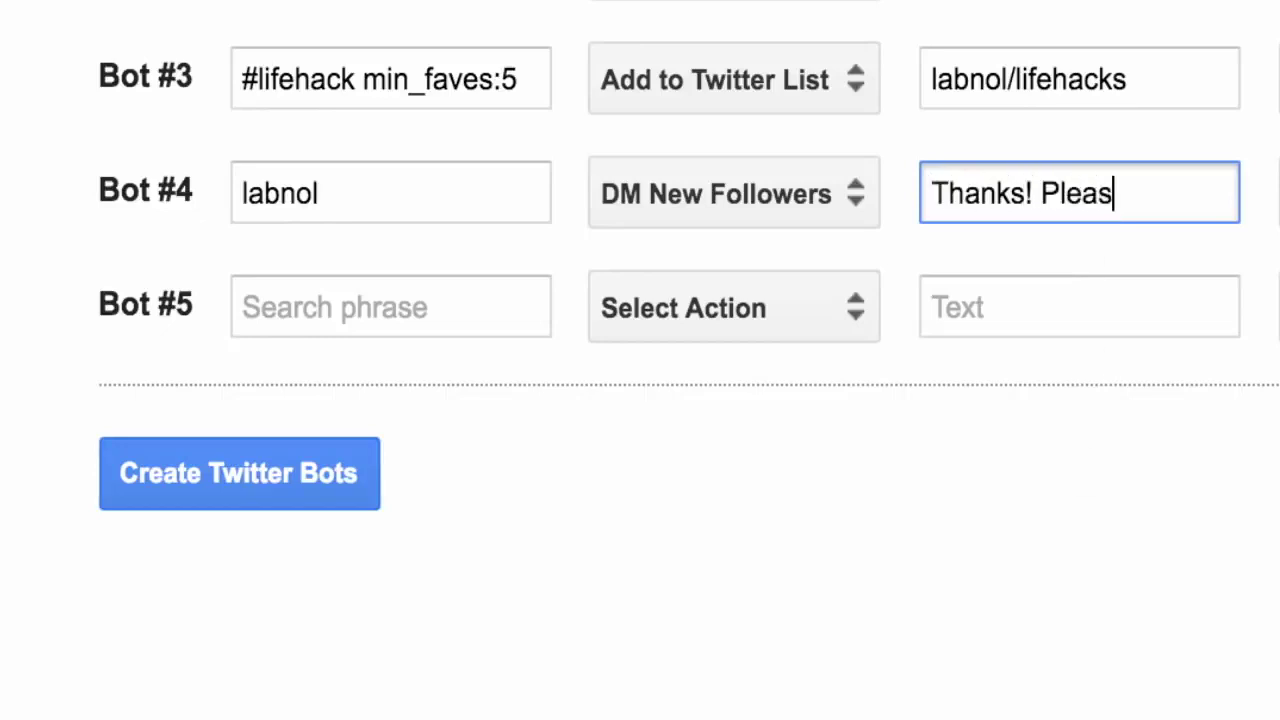
type("e visit my we")
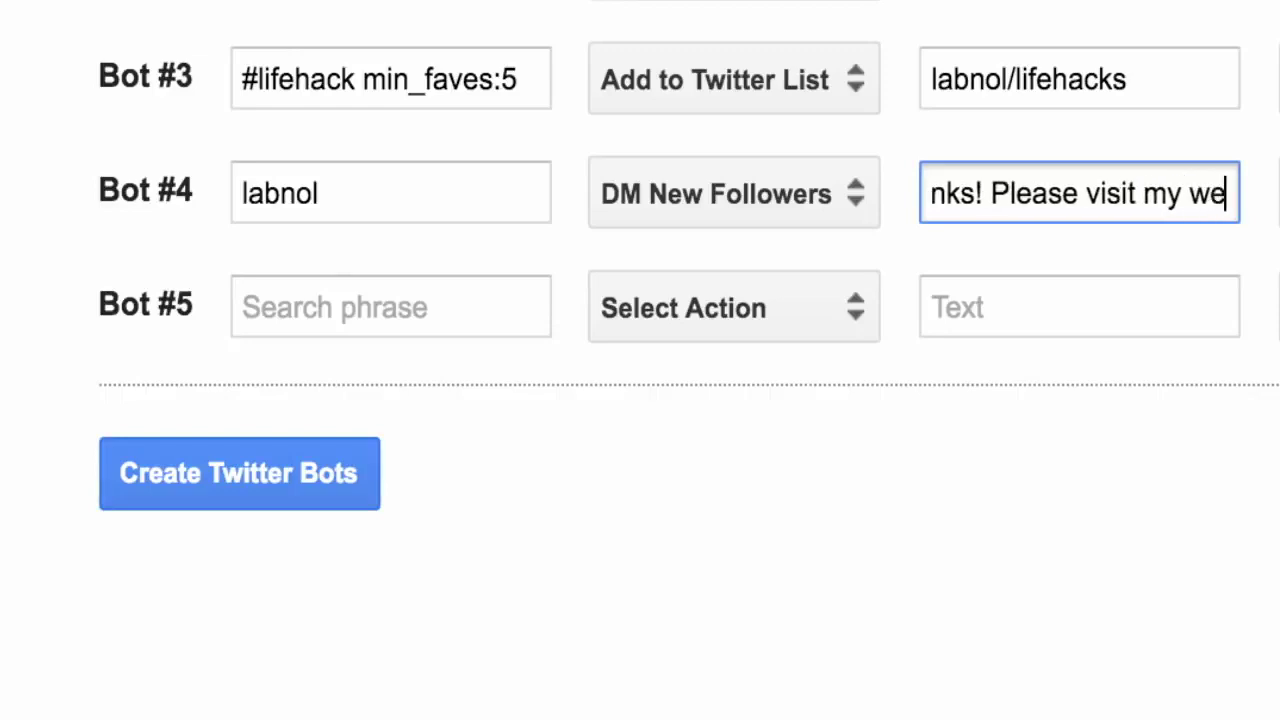
type("bsite at labnol.org")
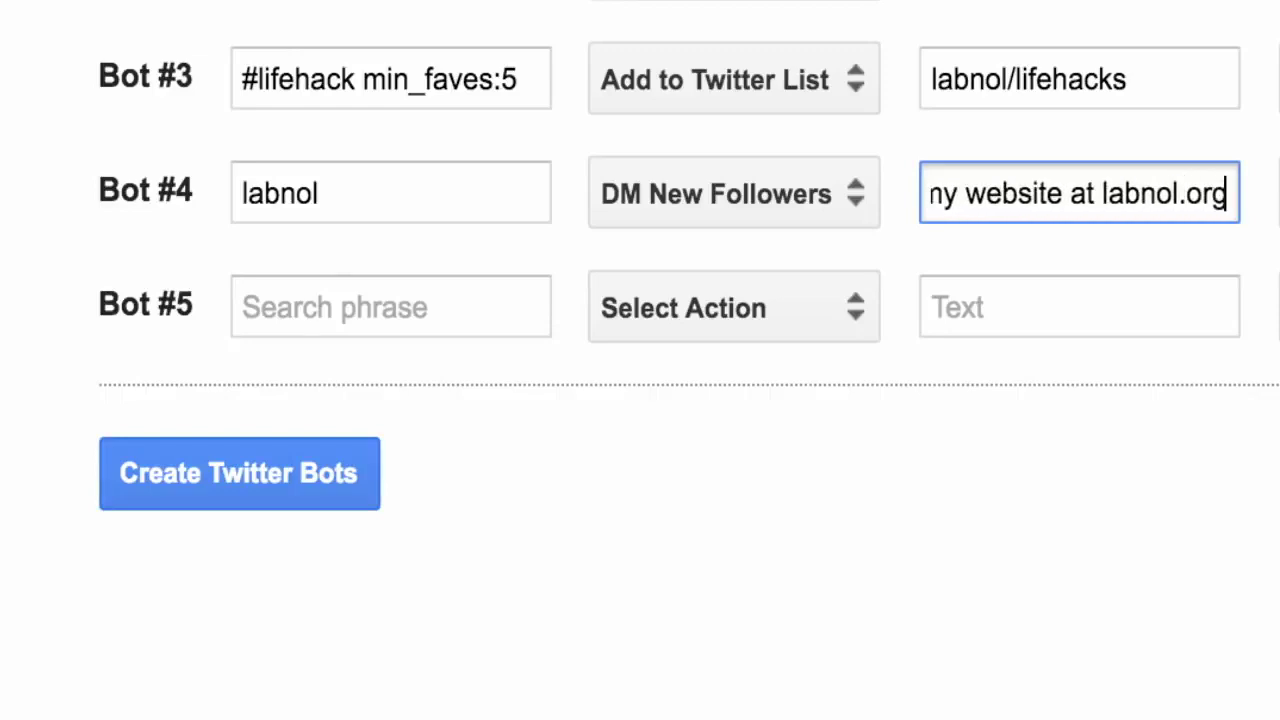
key("Tab")
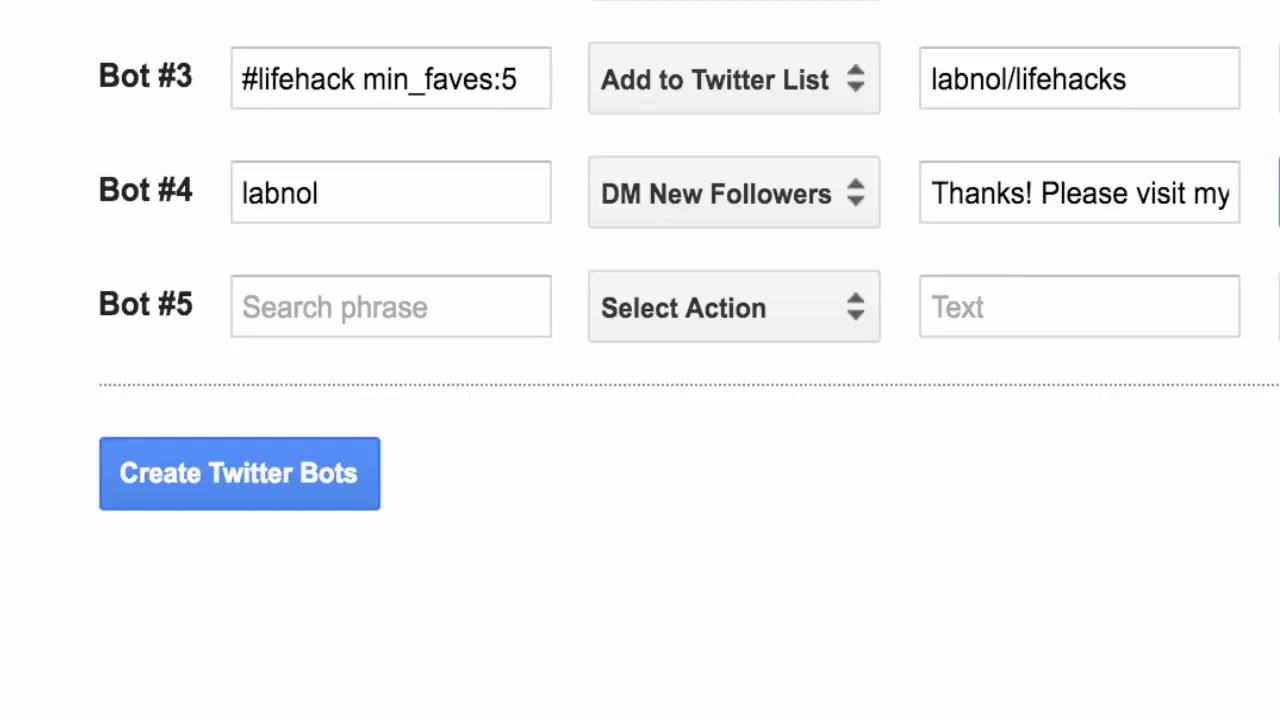
Set Bot #5 to search 'to:labnol' and publicly reply 'We are currently offline. Will get back to you by tomorrow.'.
left_click(311, 292)
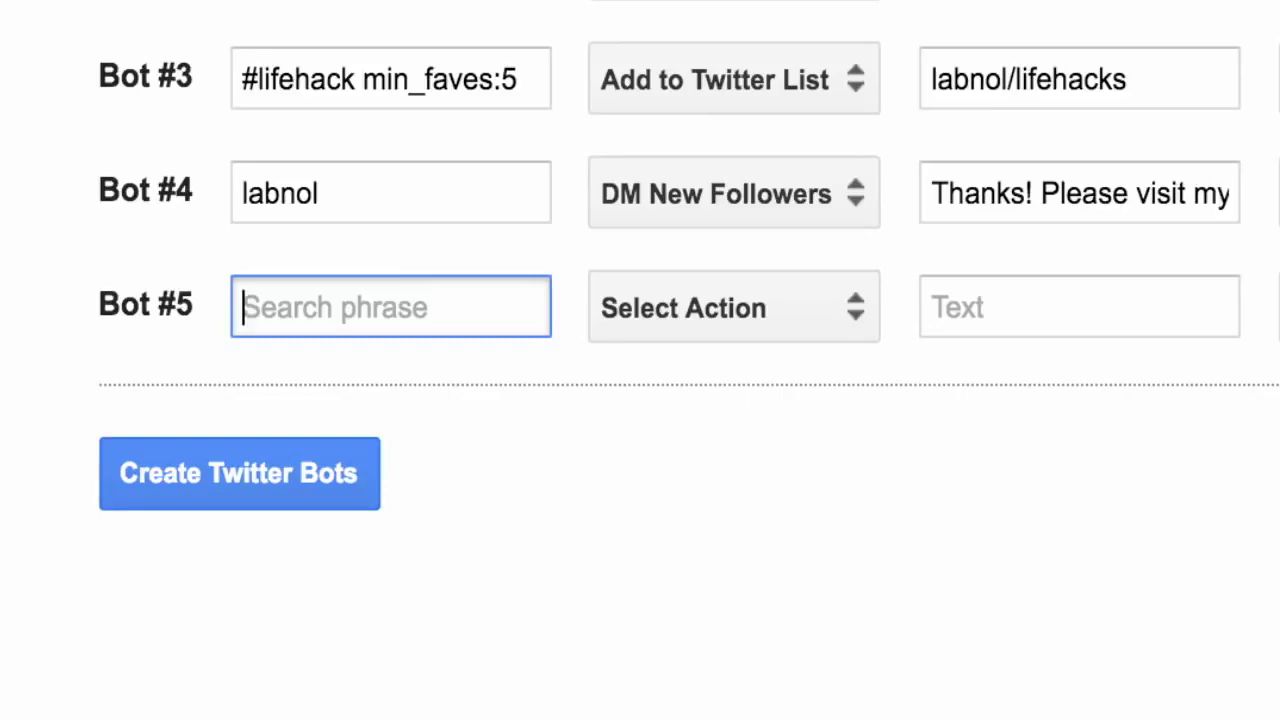
type("t")
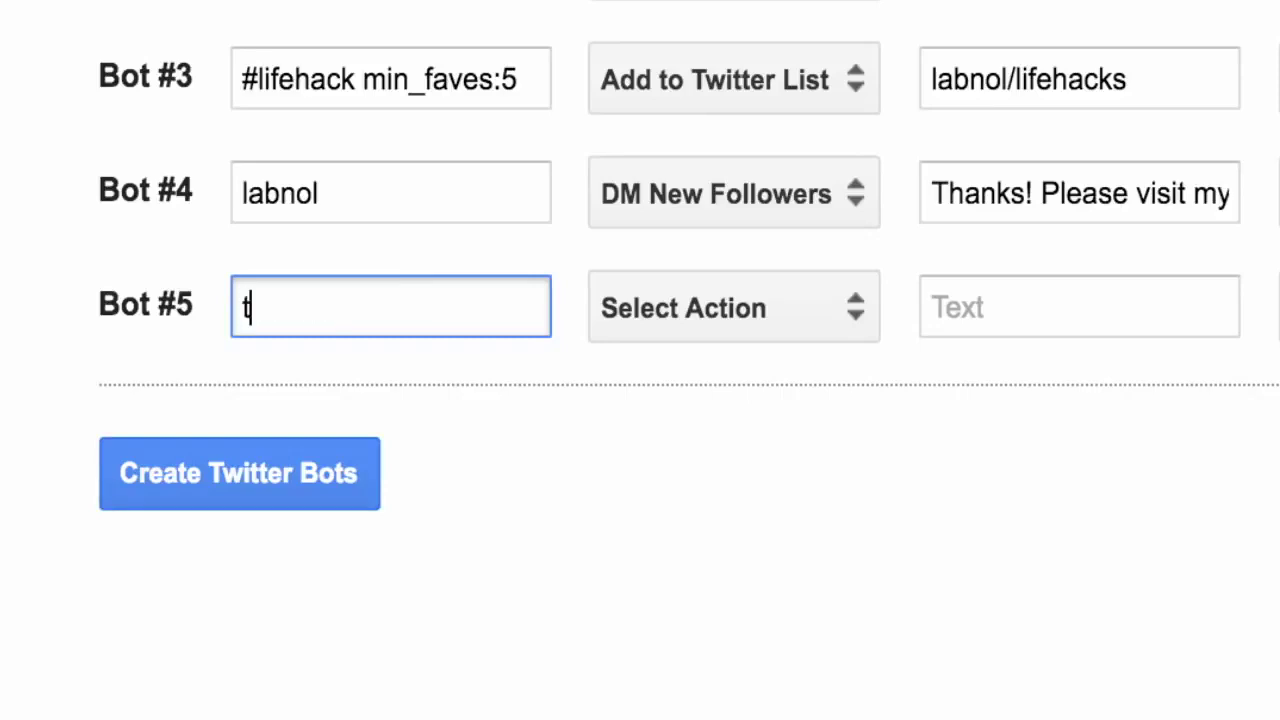
type("o:labnol")
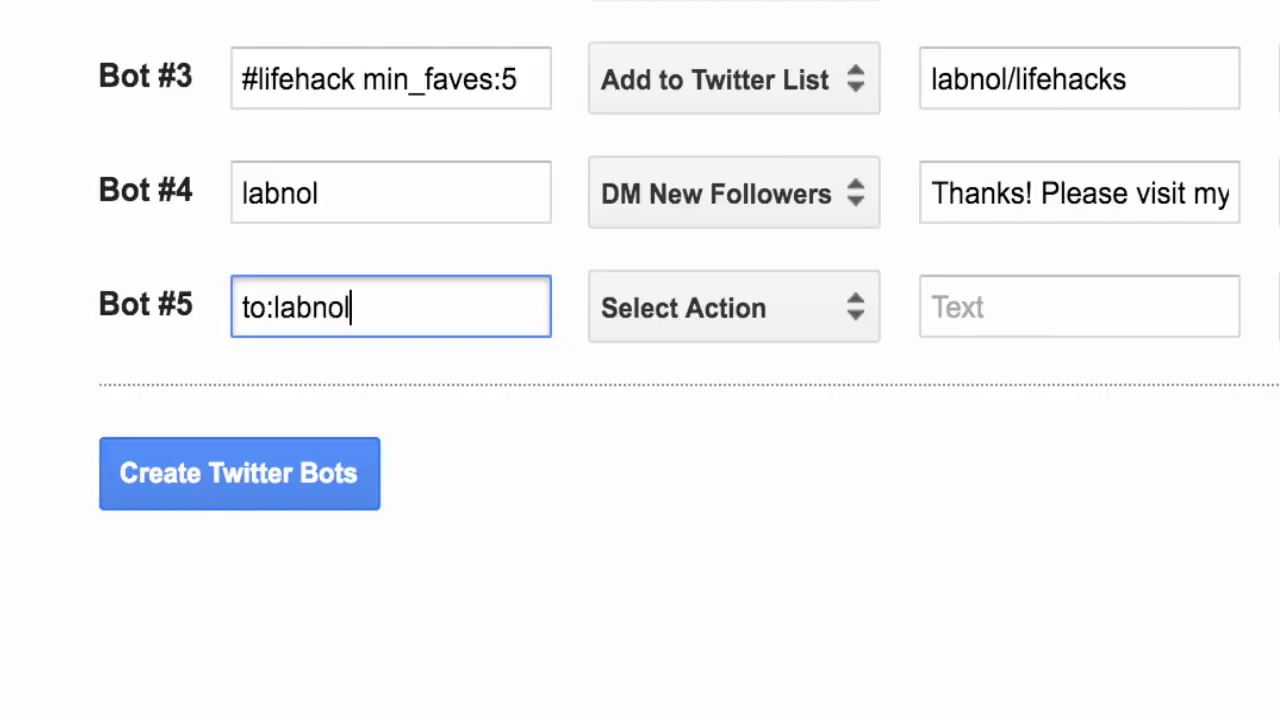
left_click(760, 305)
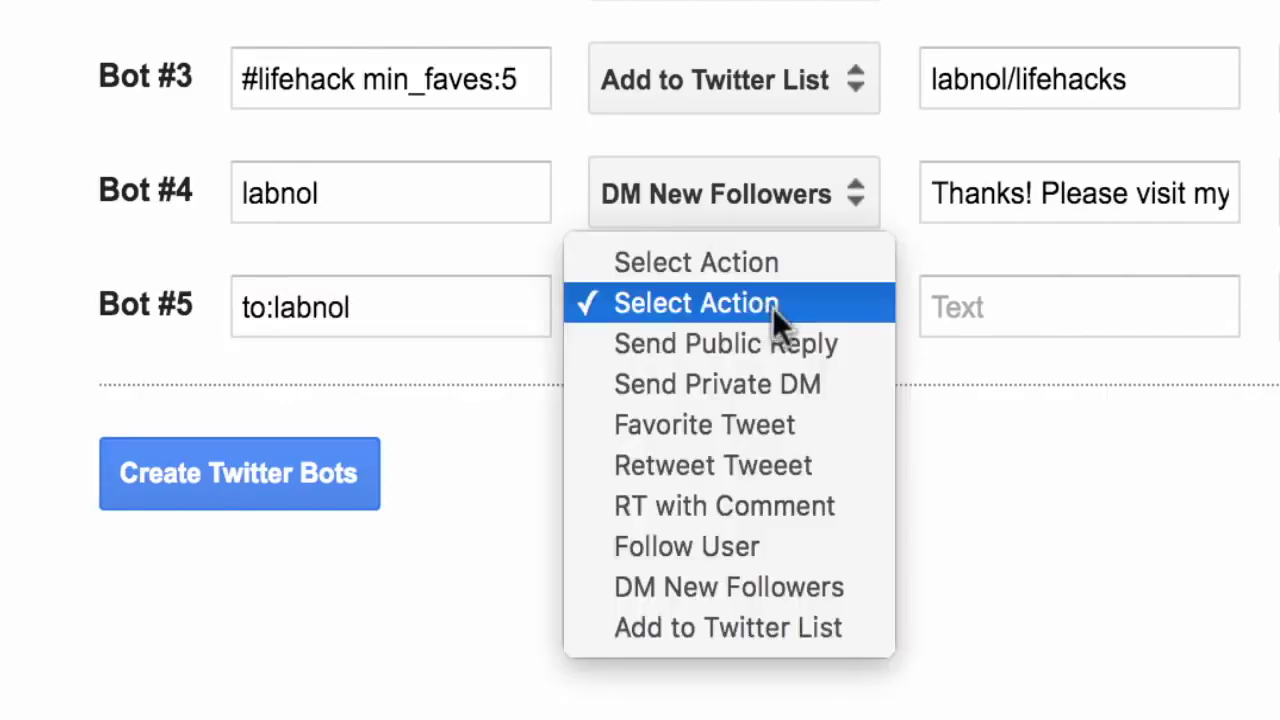
left_click(790, 344)
left_click(1008, 318)
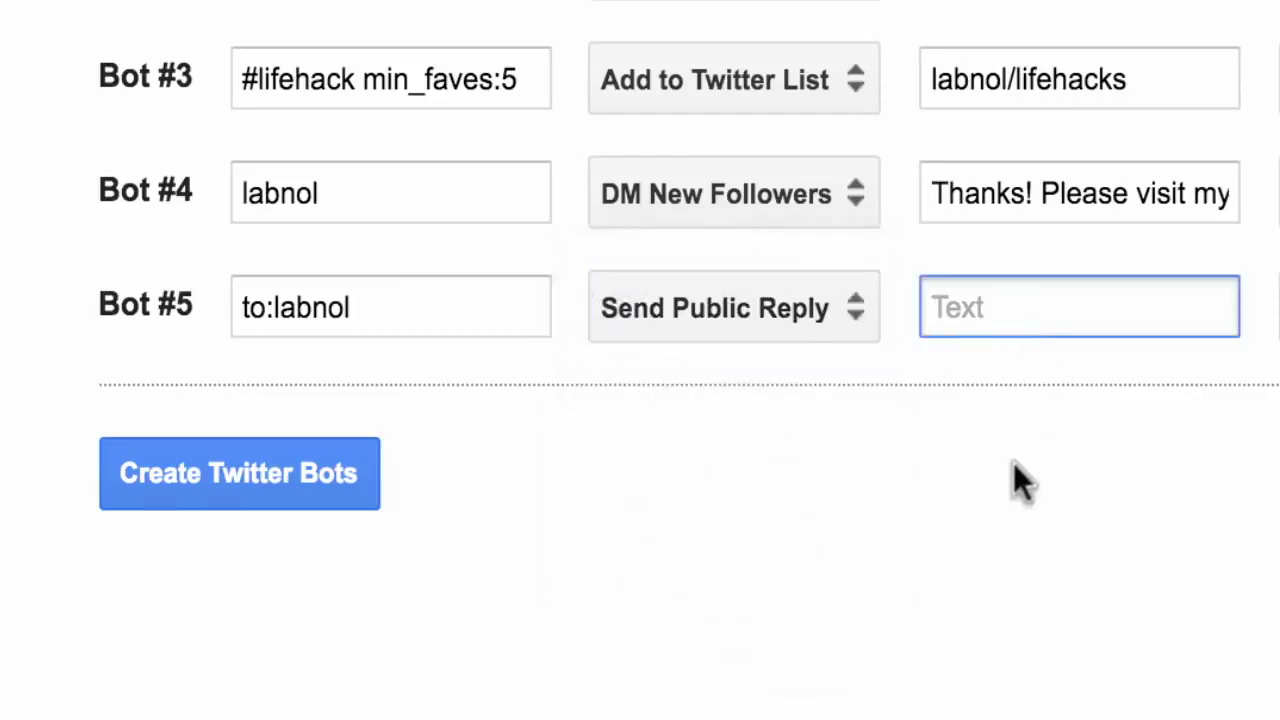
type("We are cu")
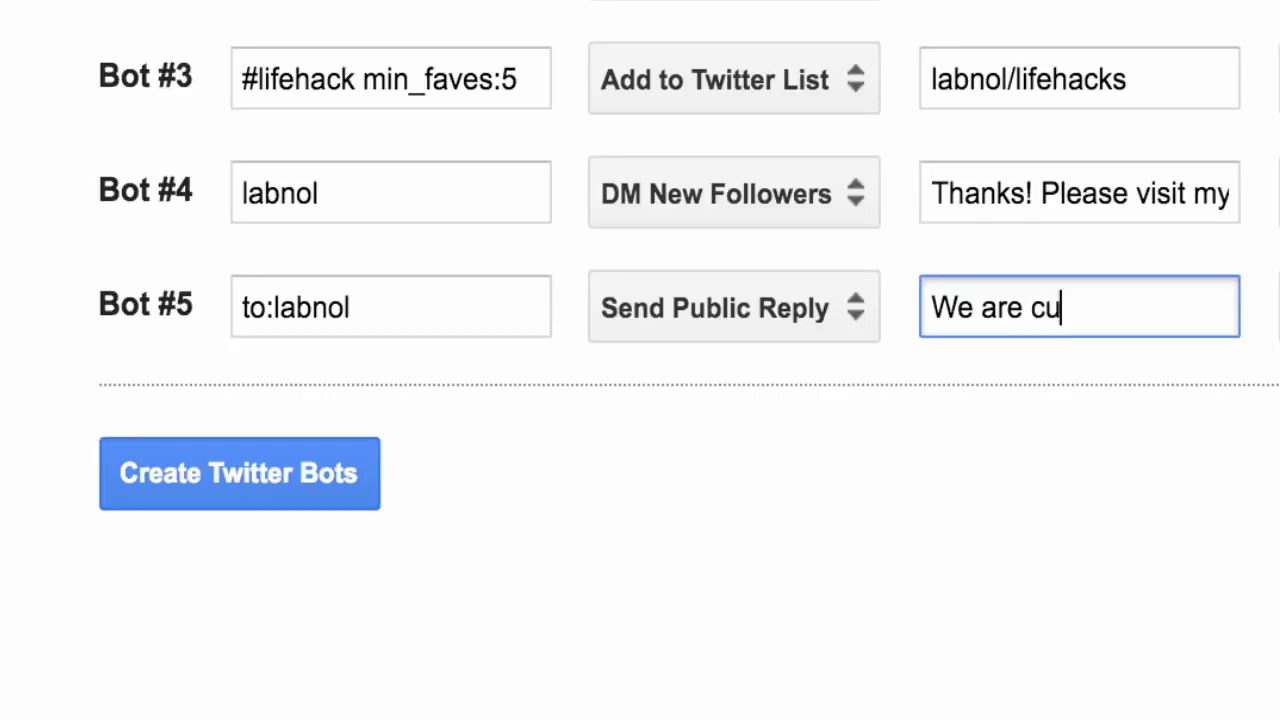
type("rrently offline. ")
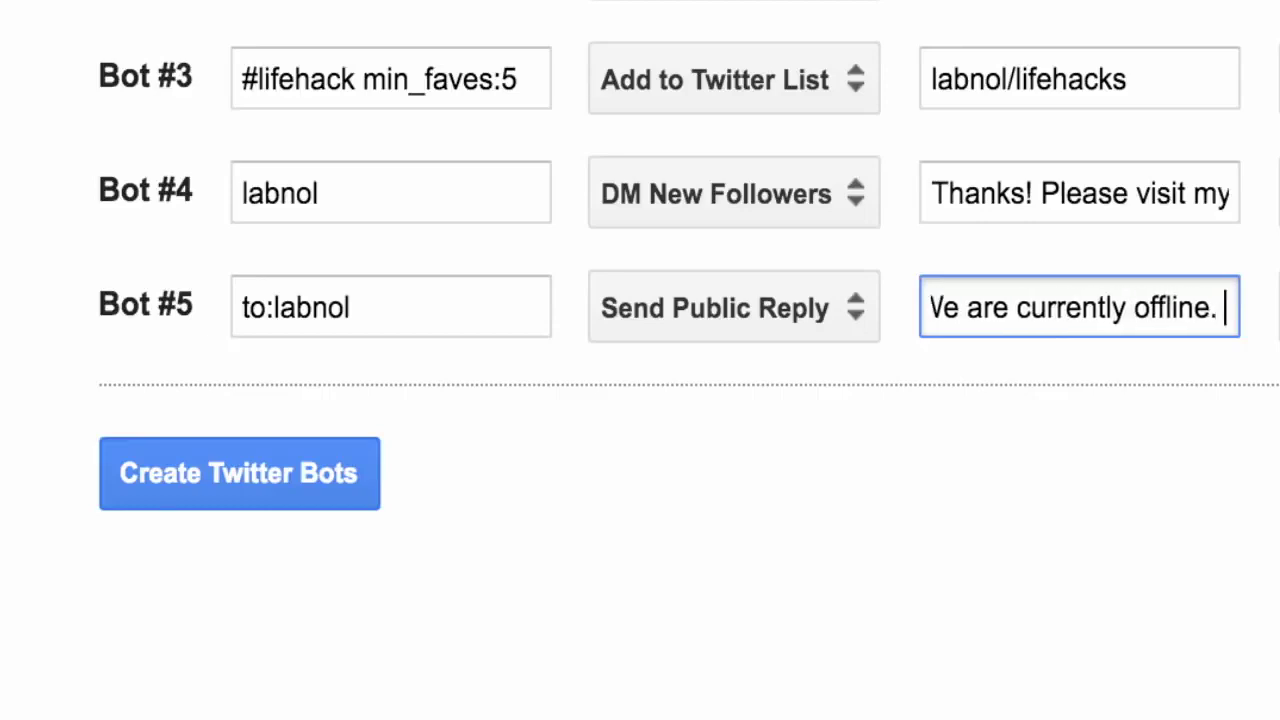
type("Will get ba")
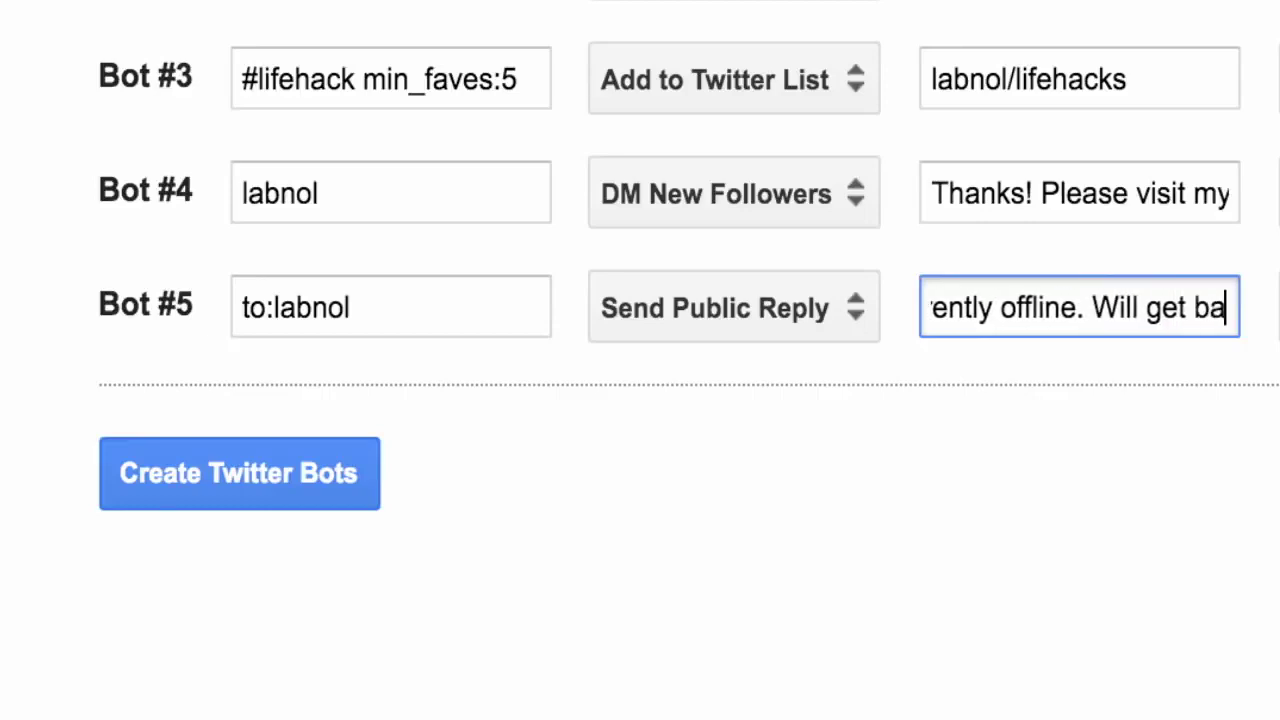
type("ck to you b")
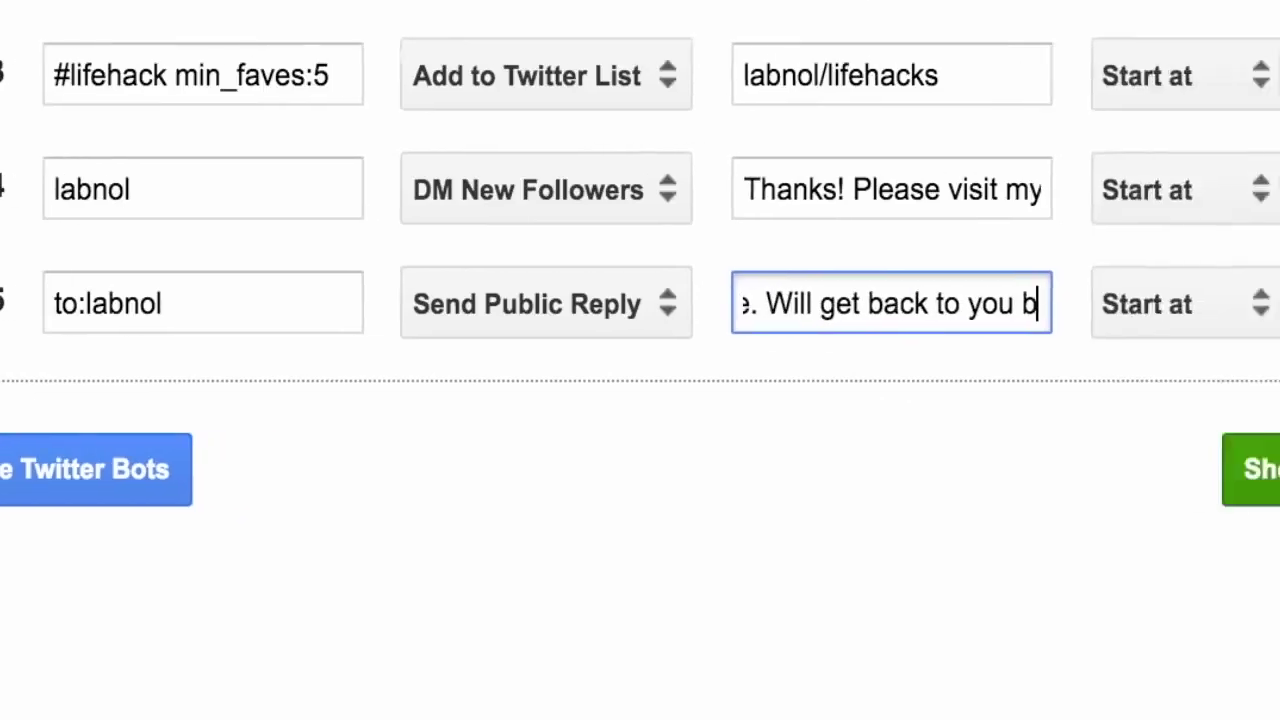
type("y tomorrow.")
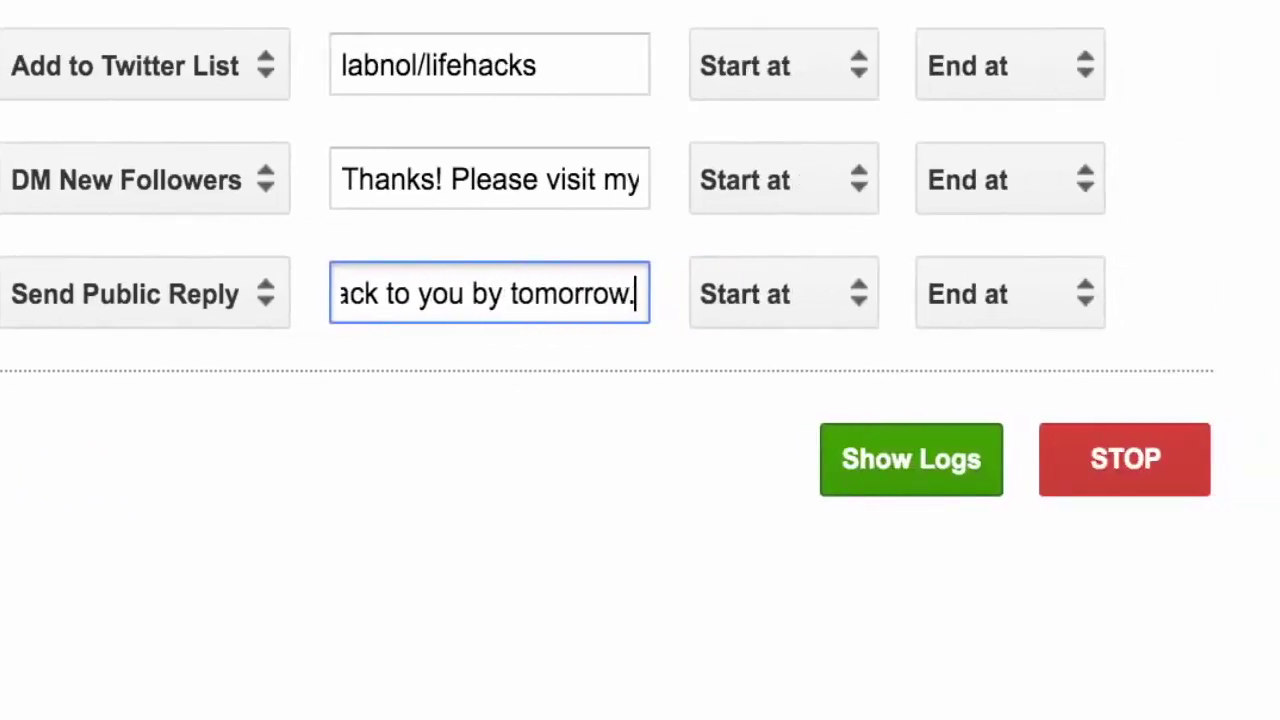
key("Tab")
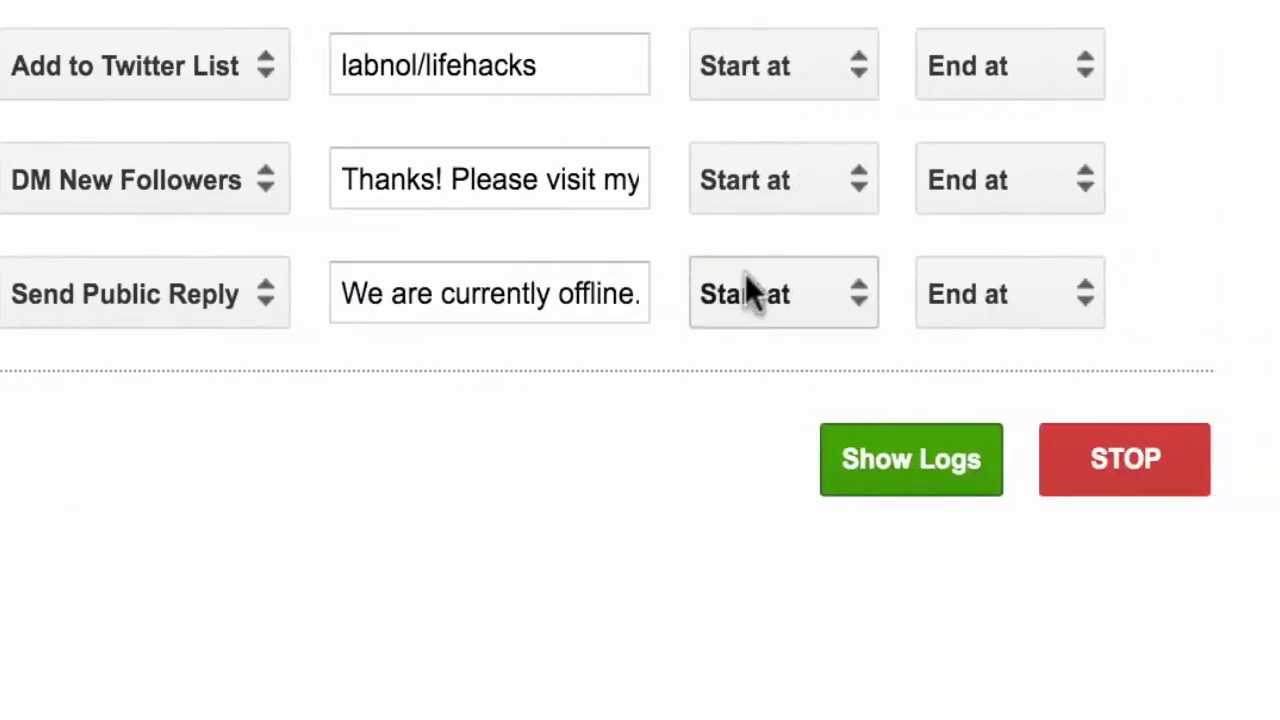
Set Bot #5's schedule to start at 06 PM and end at 09 AM.
left_click(745, 274)
left_click(774, 505)
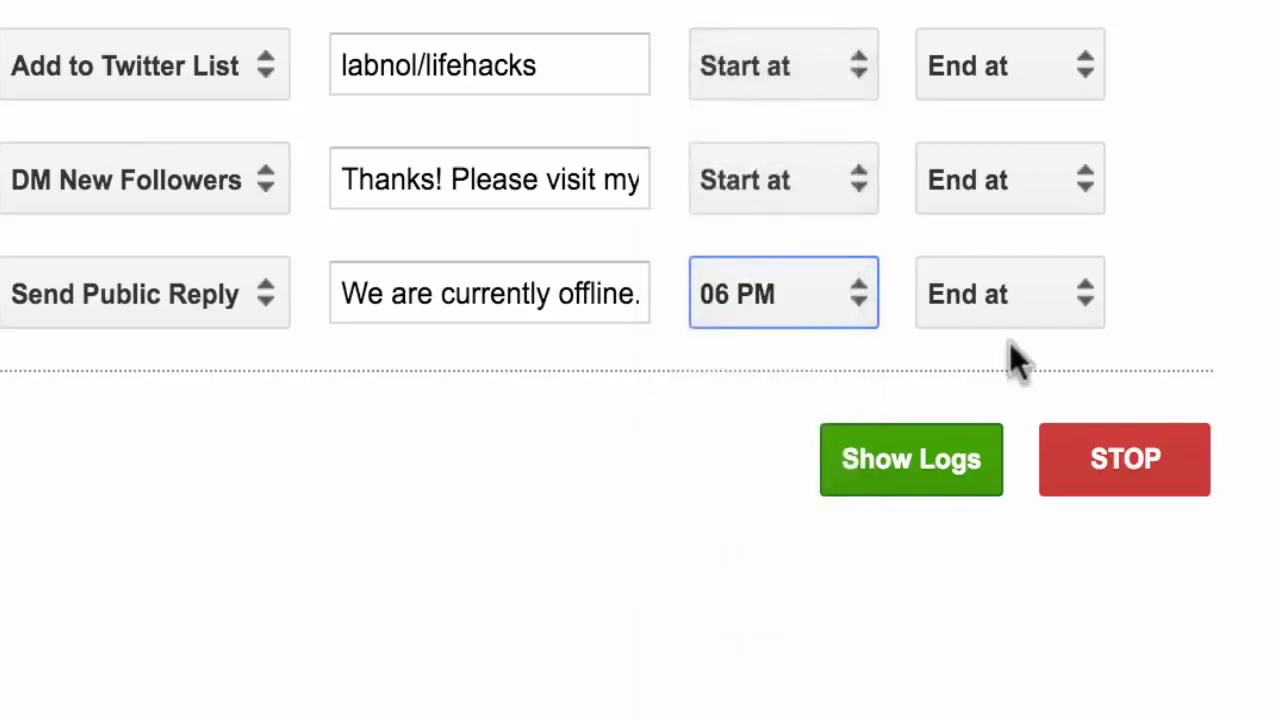
left_click(1033, 282)
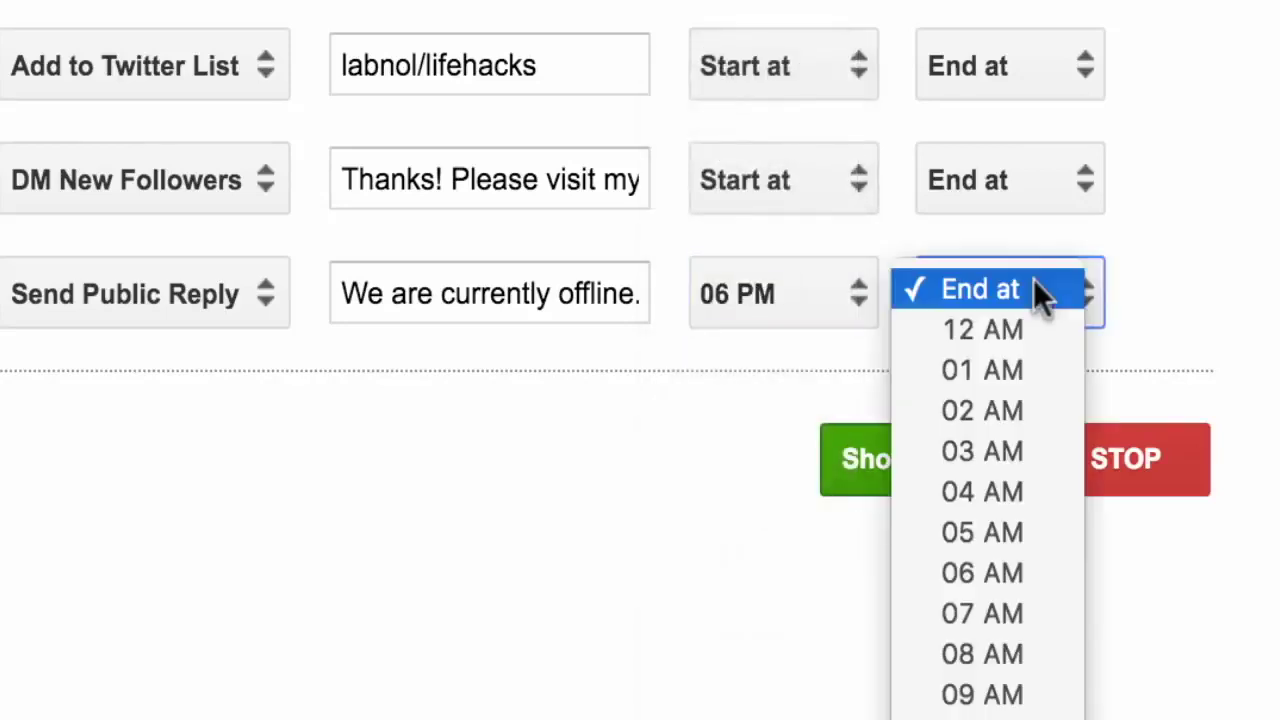
left_click(1037, 694)
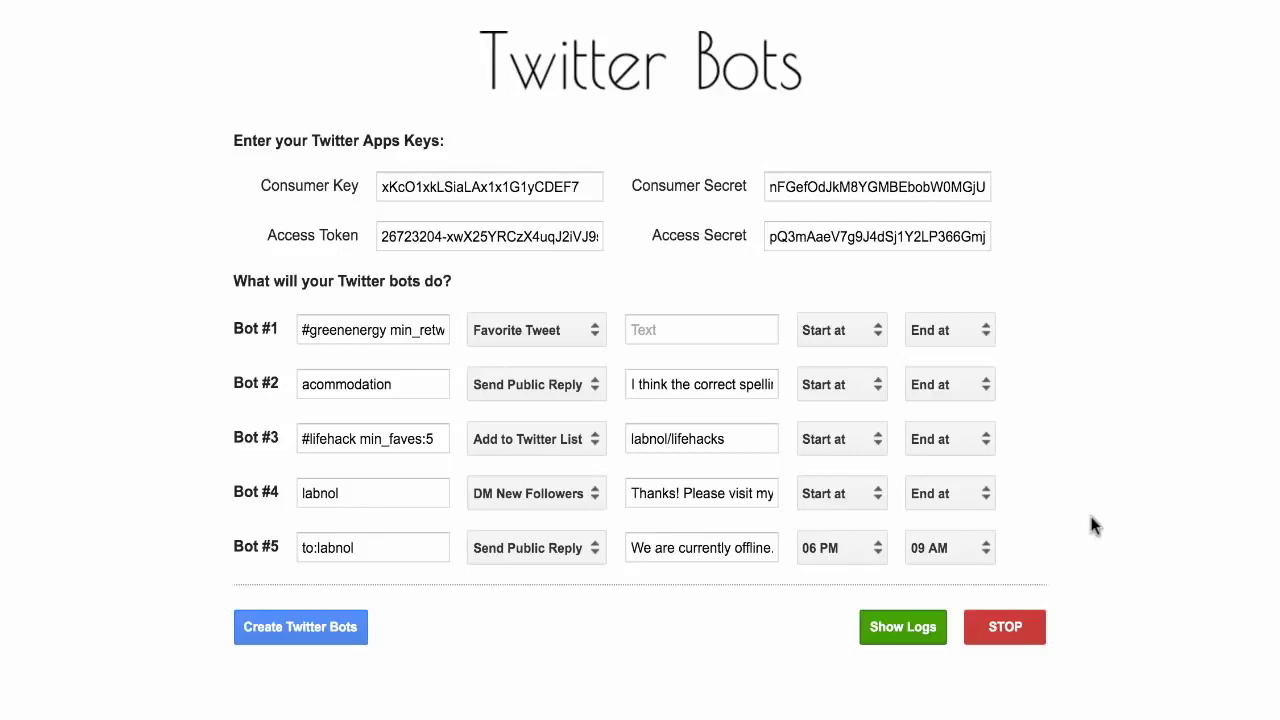
Launch creation of the five configured Twitter bots with the Create Twitter Bots button.
left_click(312, 640)
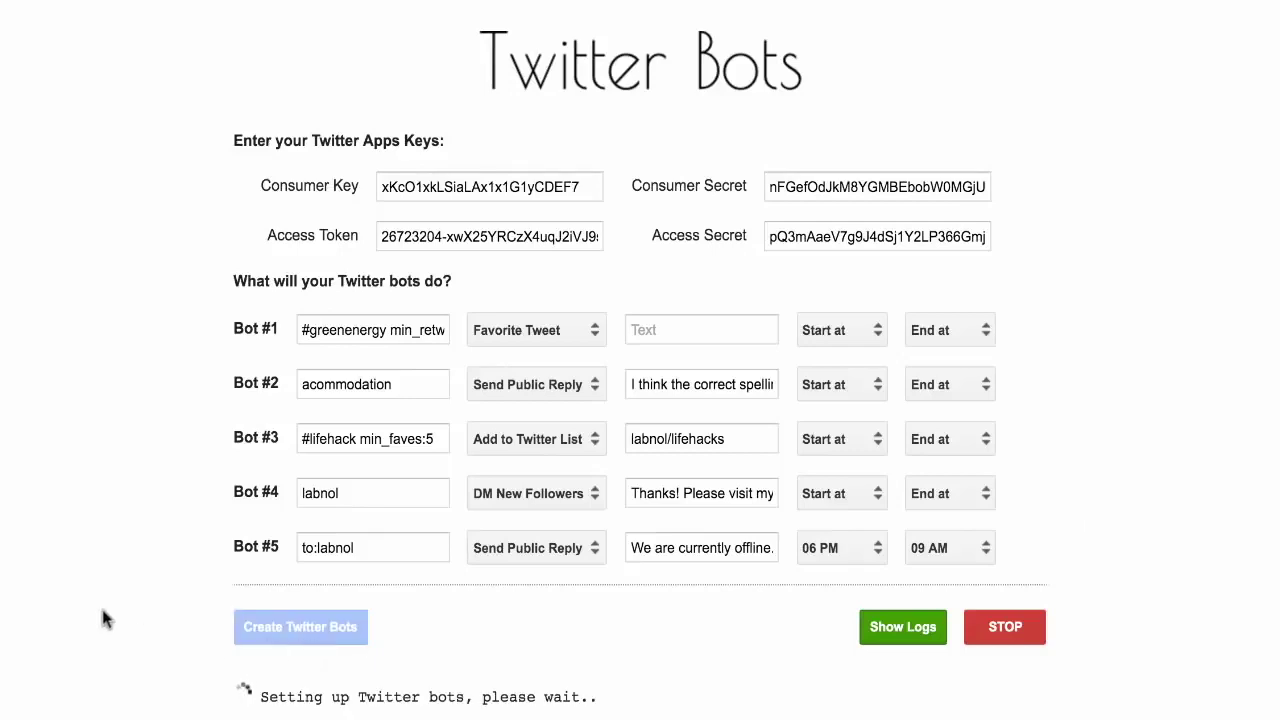